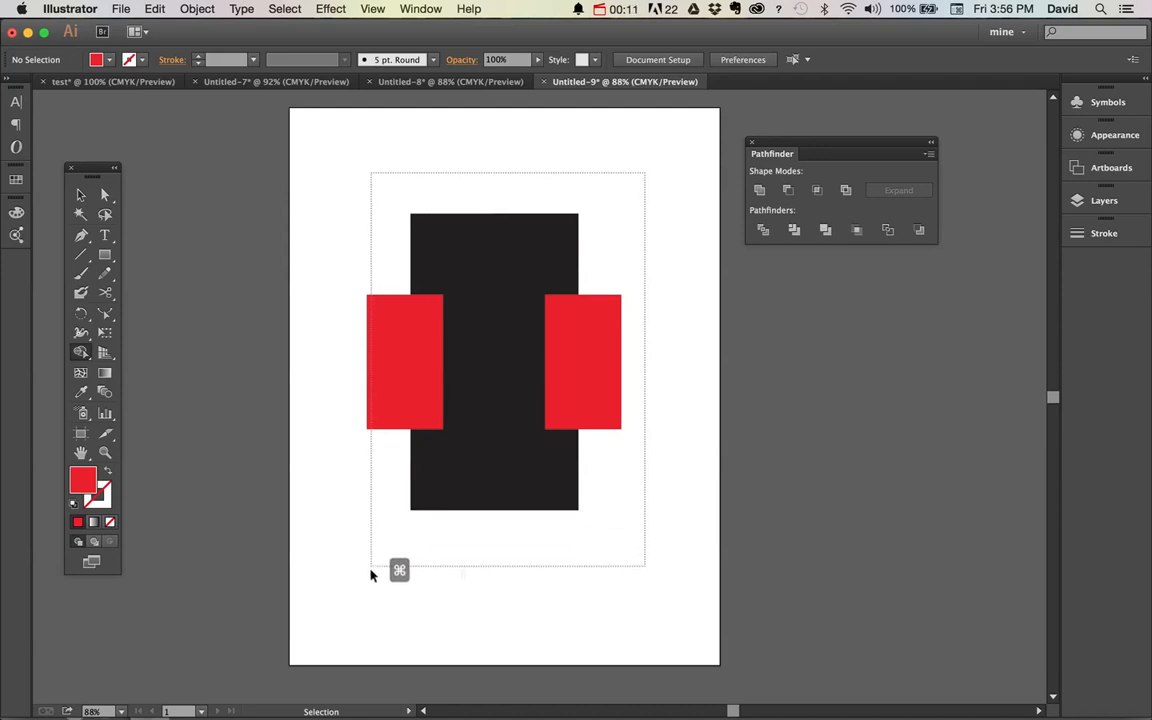
- Activate the Shape Builder tool and accept its options with colors picked from Color Swatches and Cursor Swatch Preview on
double_click(81, 355)
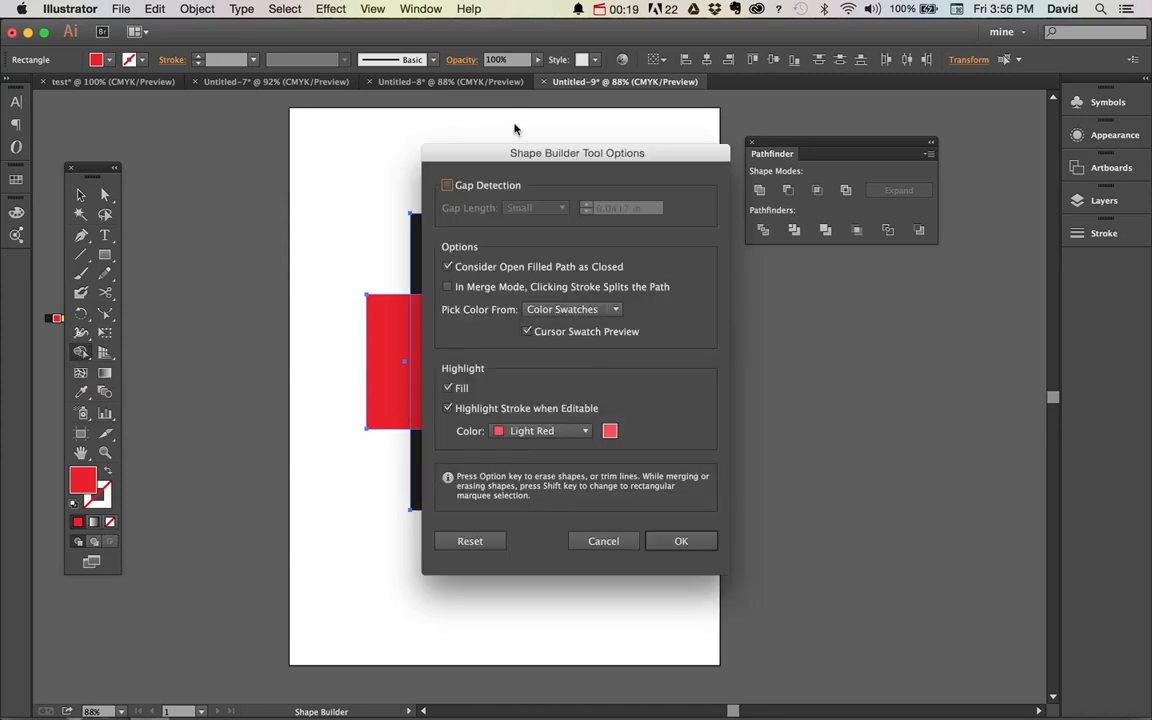
drag(495, 153, 750, 193)
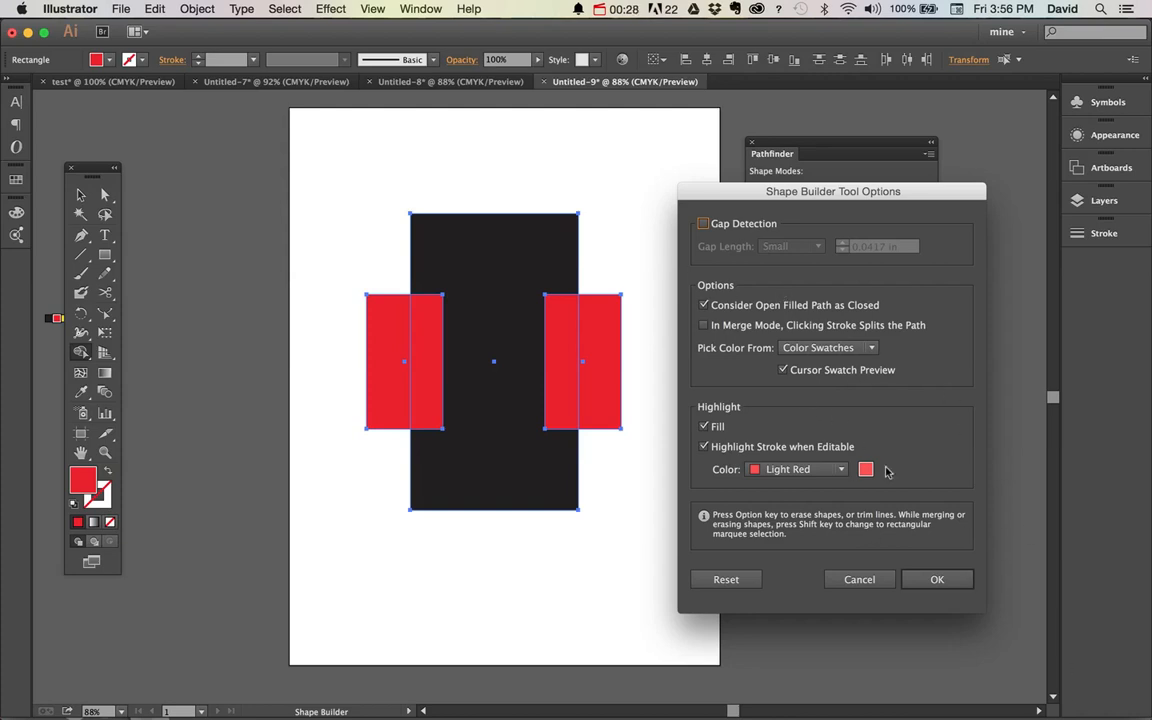
click(944, 577)
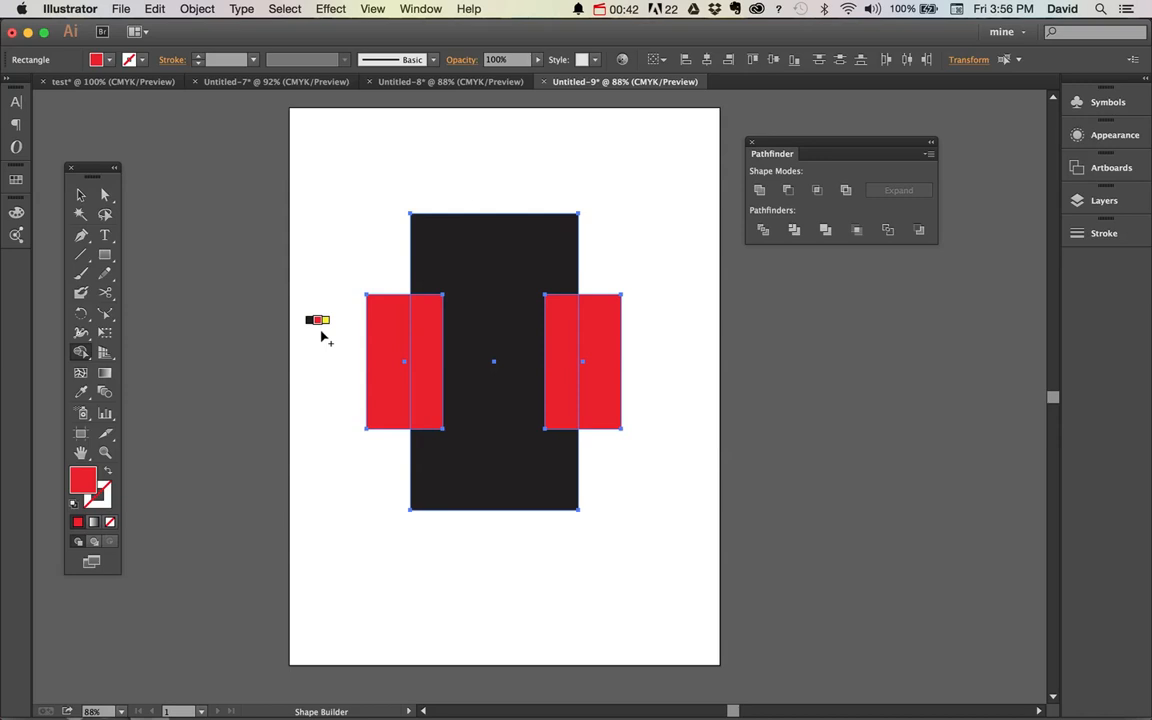
- Show the swatches and fill both areas where the red rectangles overlap the black one with cyan using Shape Builder
click(16, 179)
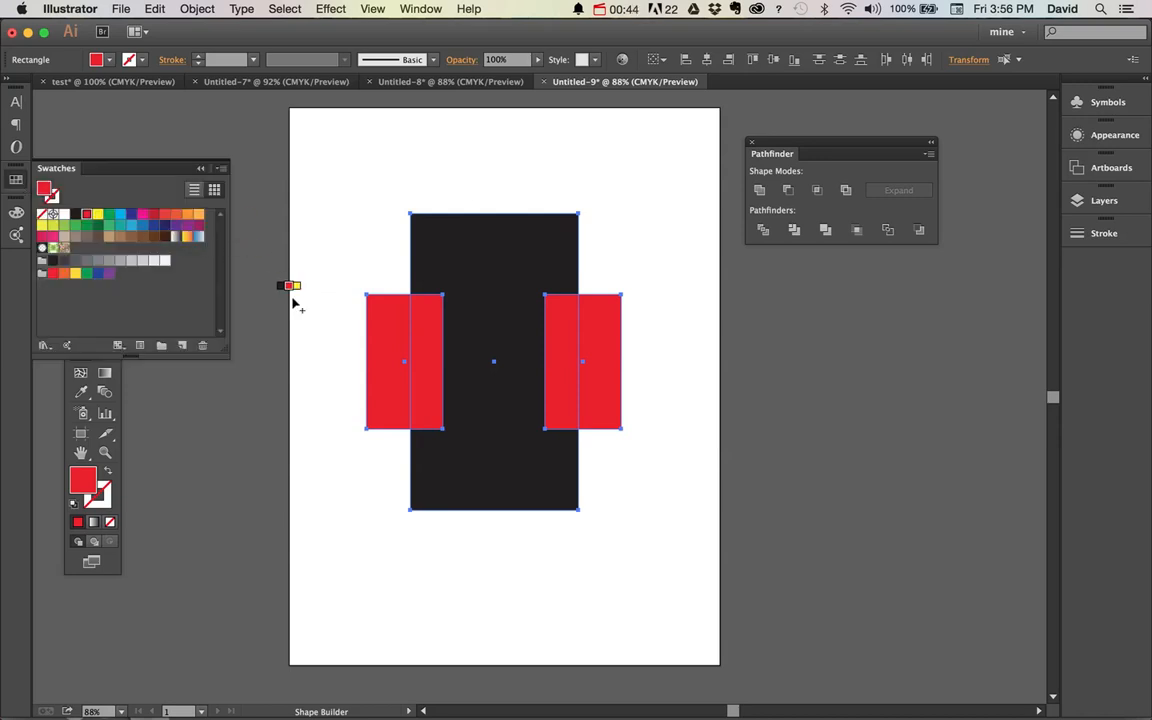
key(Right)
key(Right)
key(Right)
key(Right)
key(Right)
key(Right)
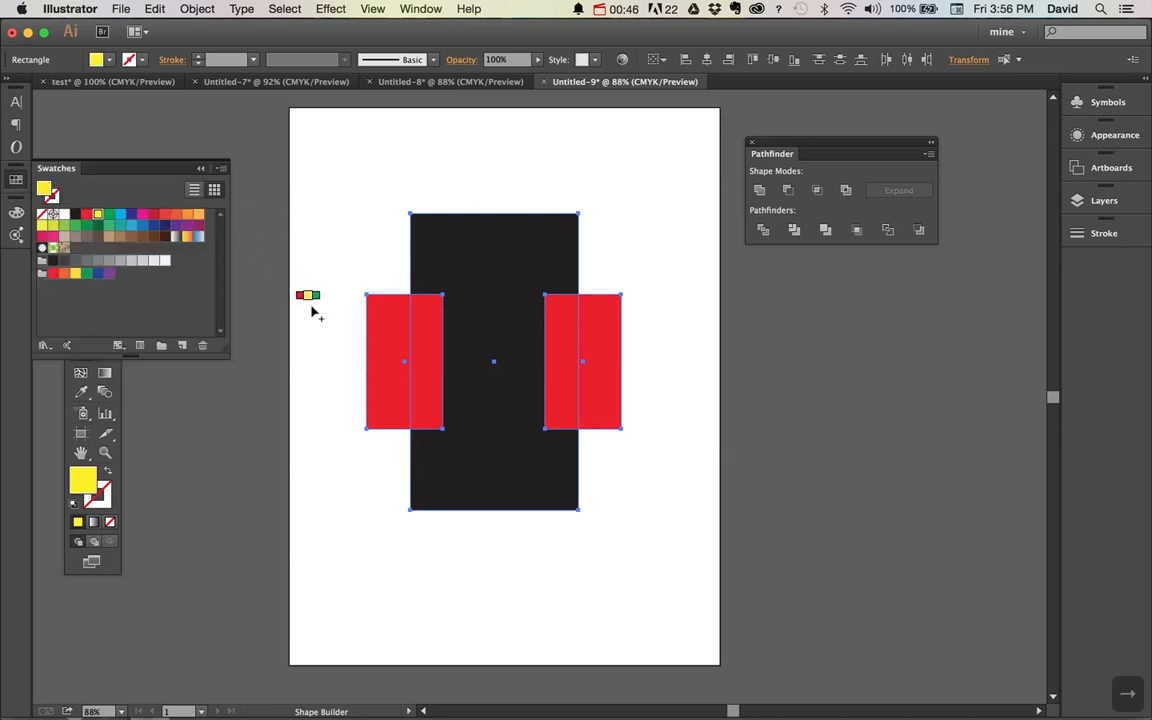
key(Right)
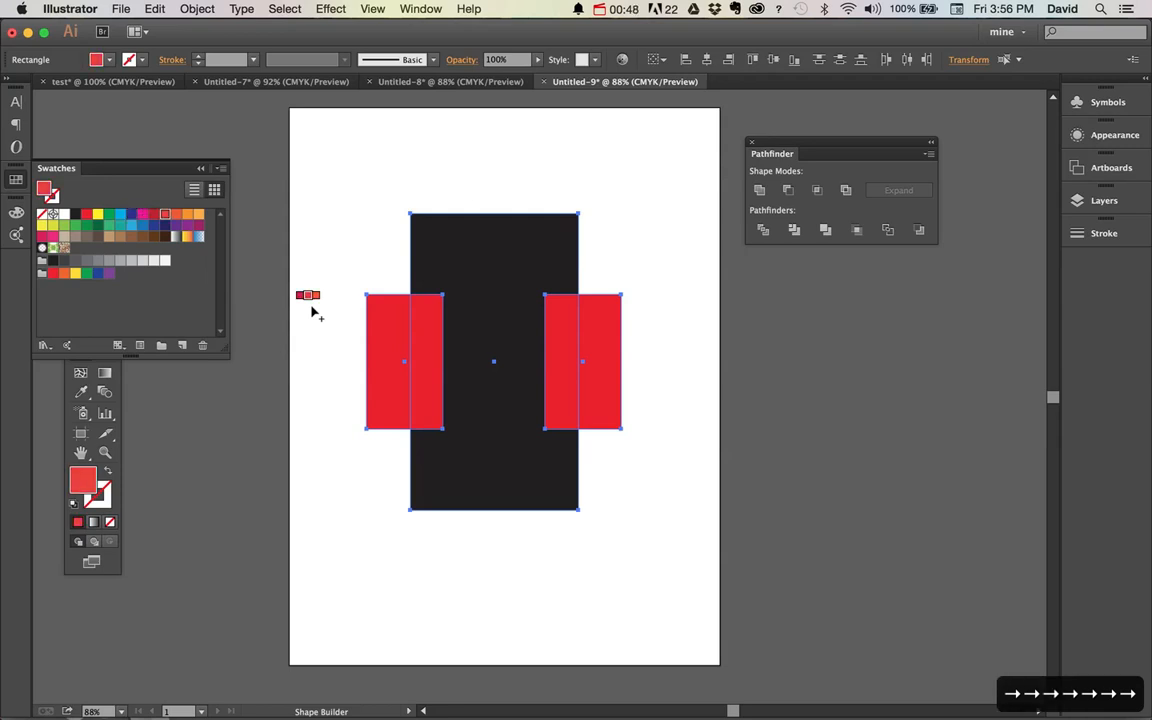
key(Left)
key(Left)
key(Left)
key(Left)
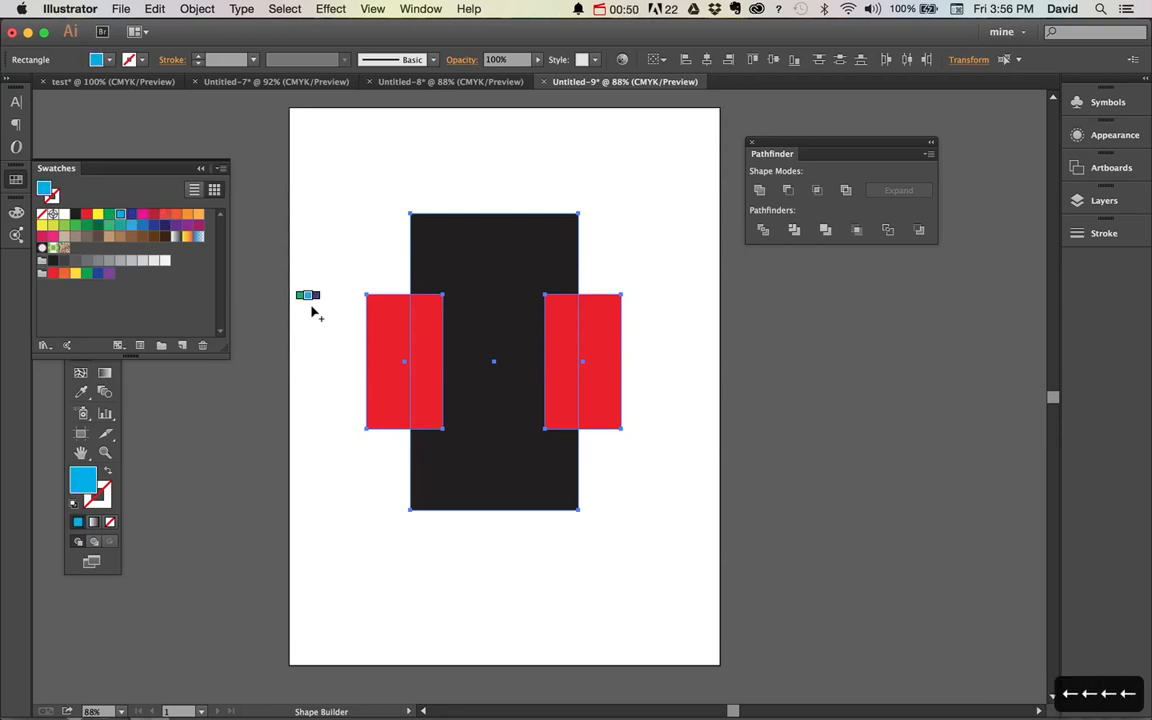
click(428, 340)
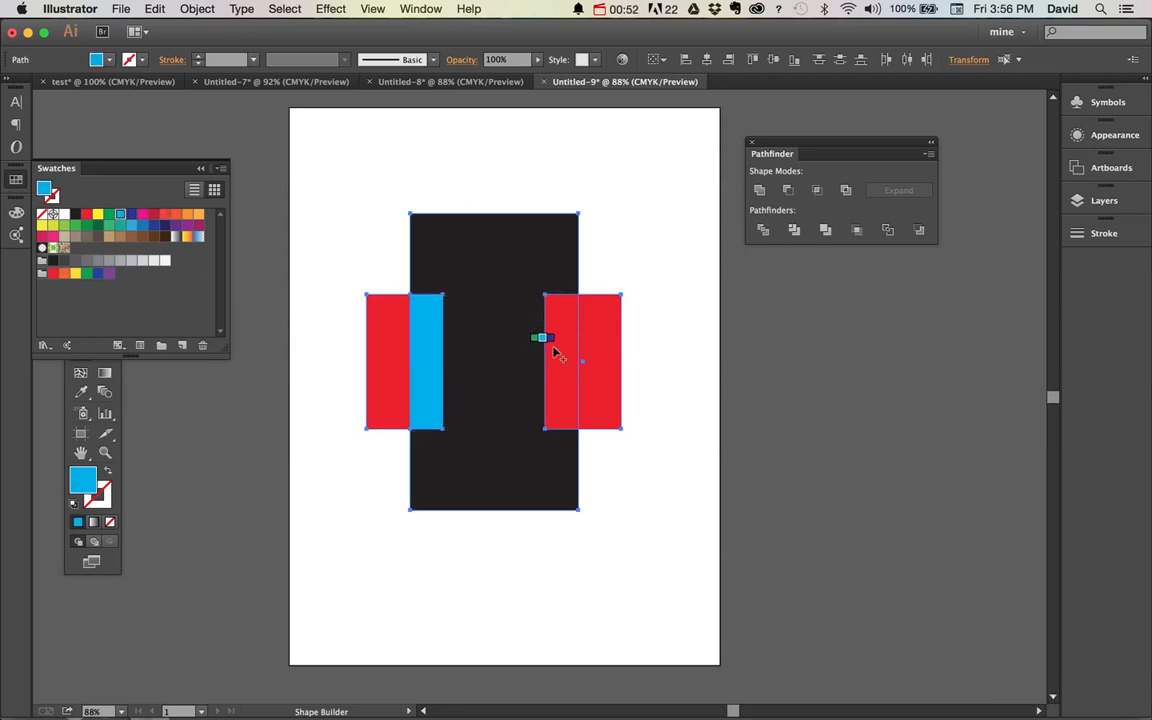
click(555, 350)
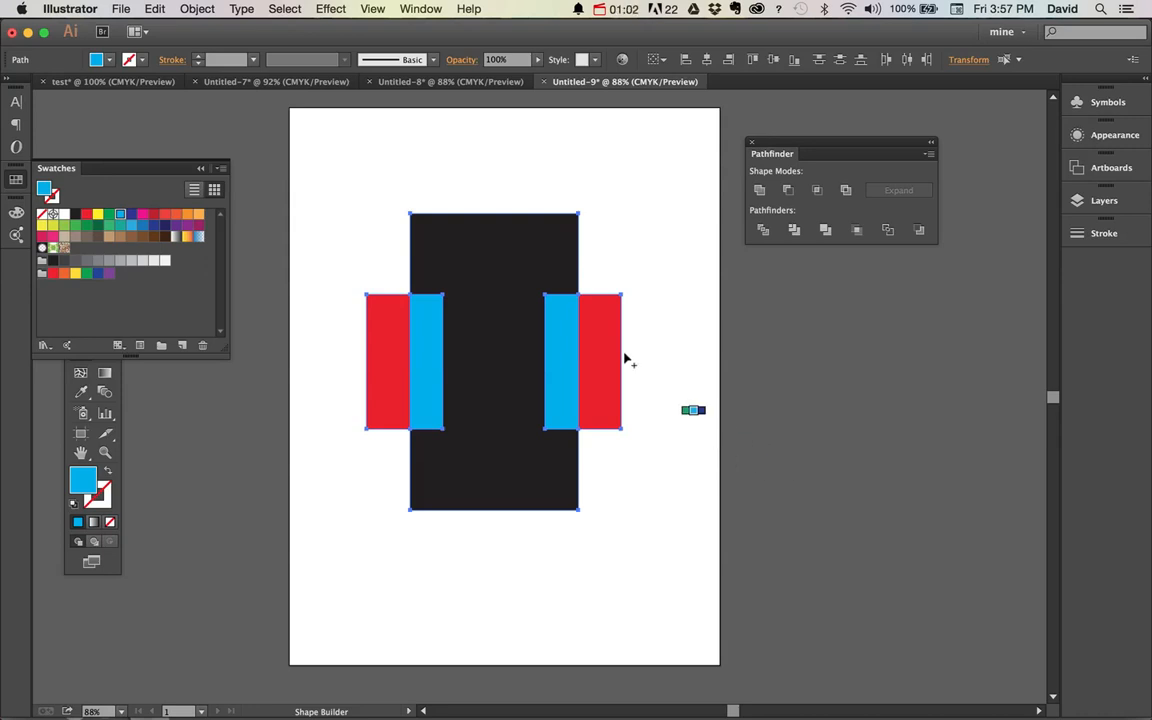
- Fill the black central area with dark red using Shape Builder
key(Right)
key(Right)
key(Right)
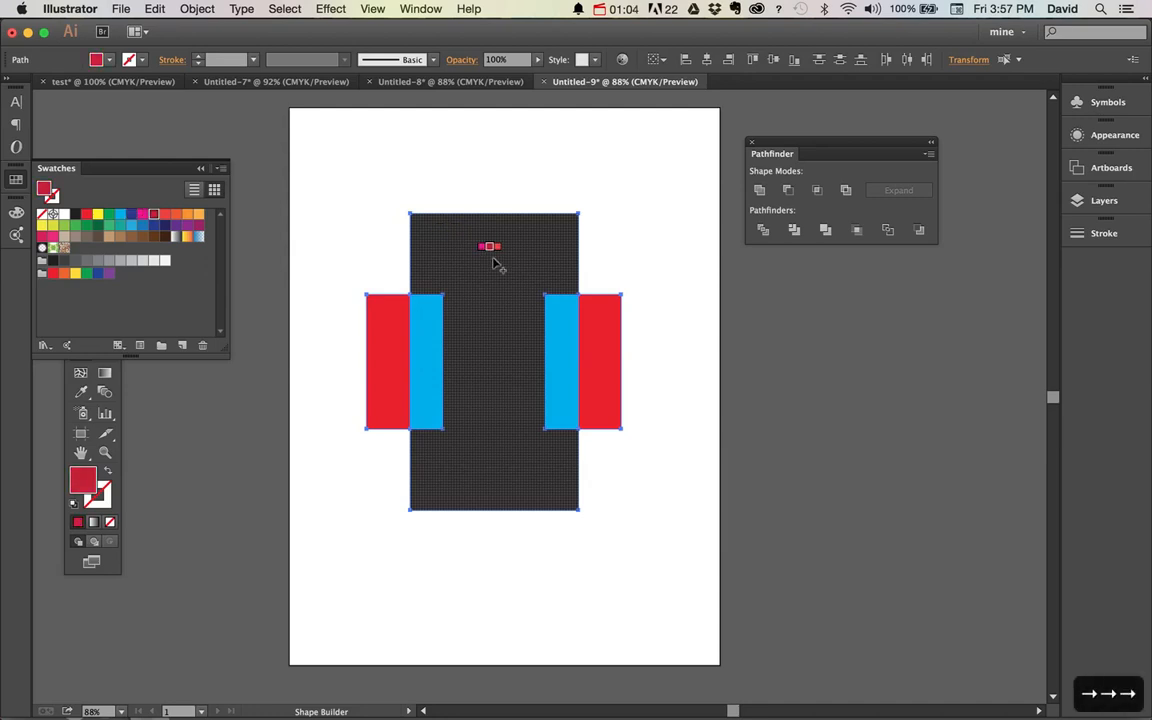
click(490, 252)
- Fill the two outer red side areas with yellow using Shape Builder
key(Left)
key(Left)
key(Left)
key(Left)
key(Left)
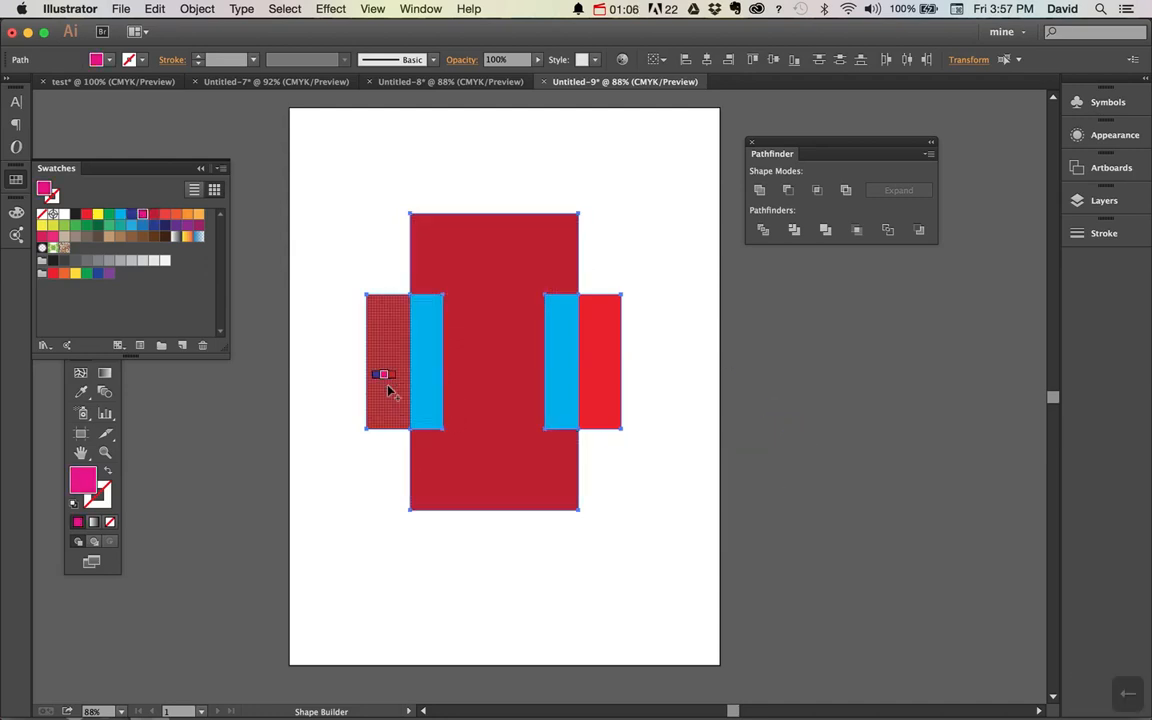
click(390, 391)
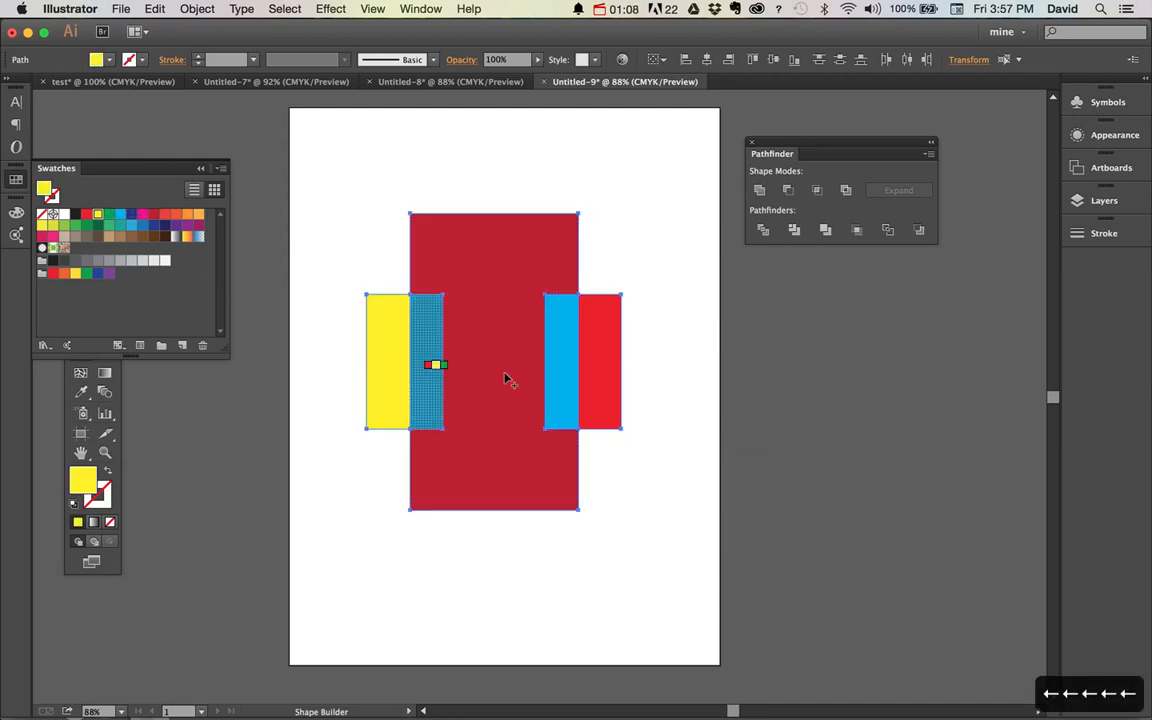
click(606, 368)
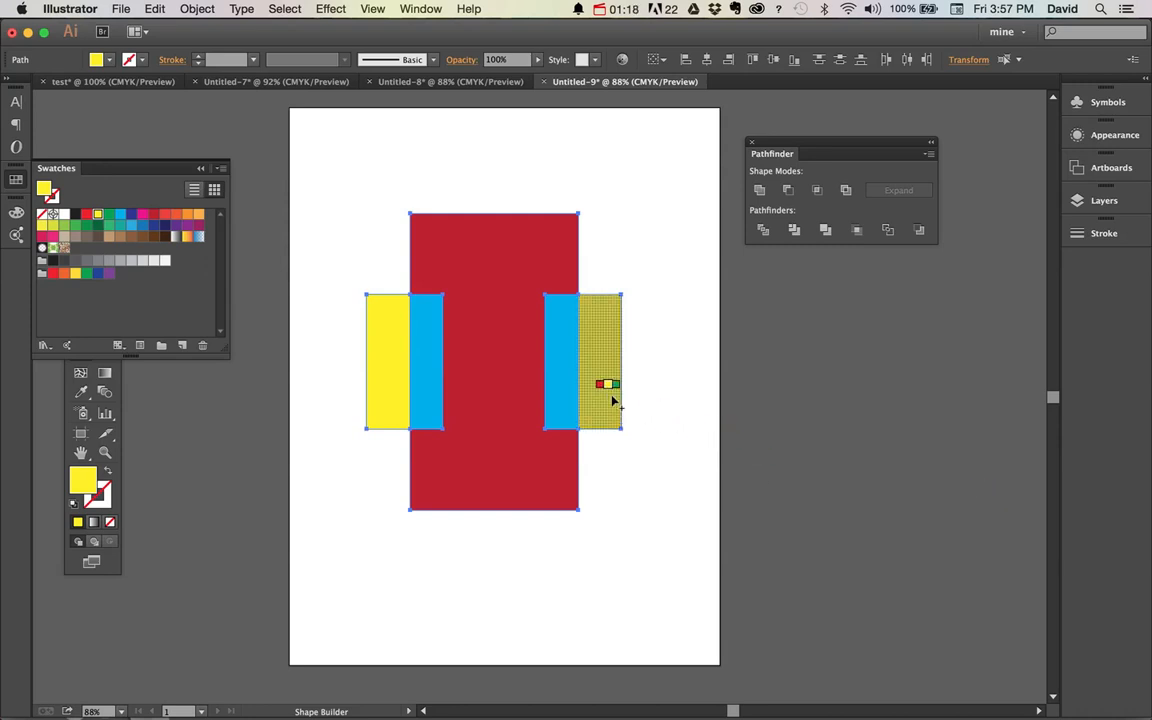
- Try merging all the areas into one yellow cross by sweeping across them with Shape Builder, and undo the merges
drag(613, 400, 494, 388)
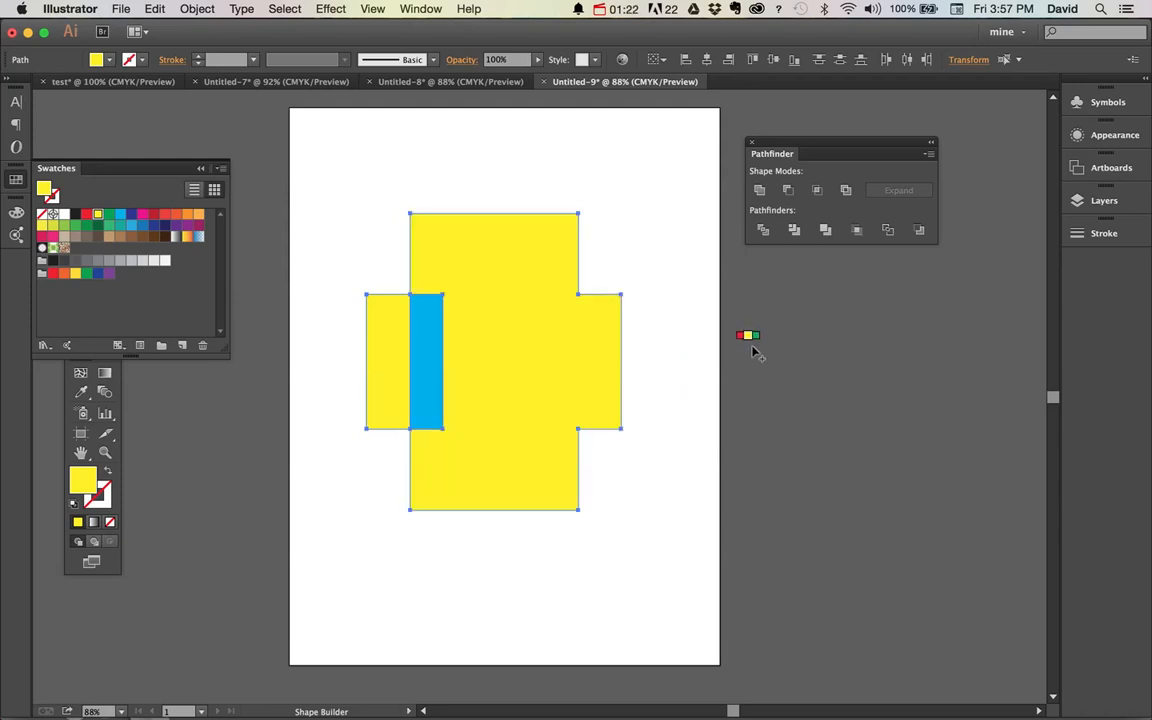
mouse_move(384, 366)
mouse_down()
mouse_move(504, 365)
mouse_move(550, 380)
mouse_up()
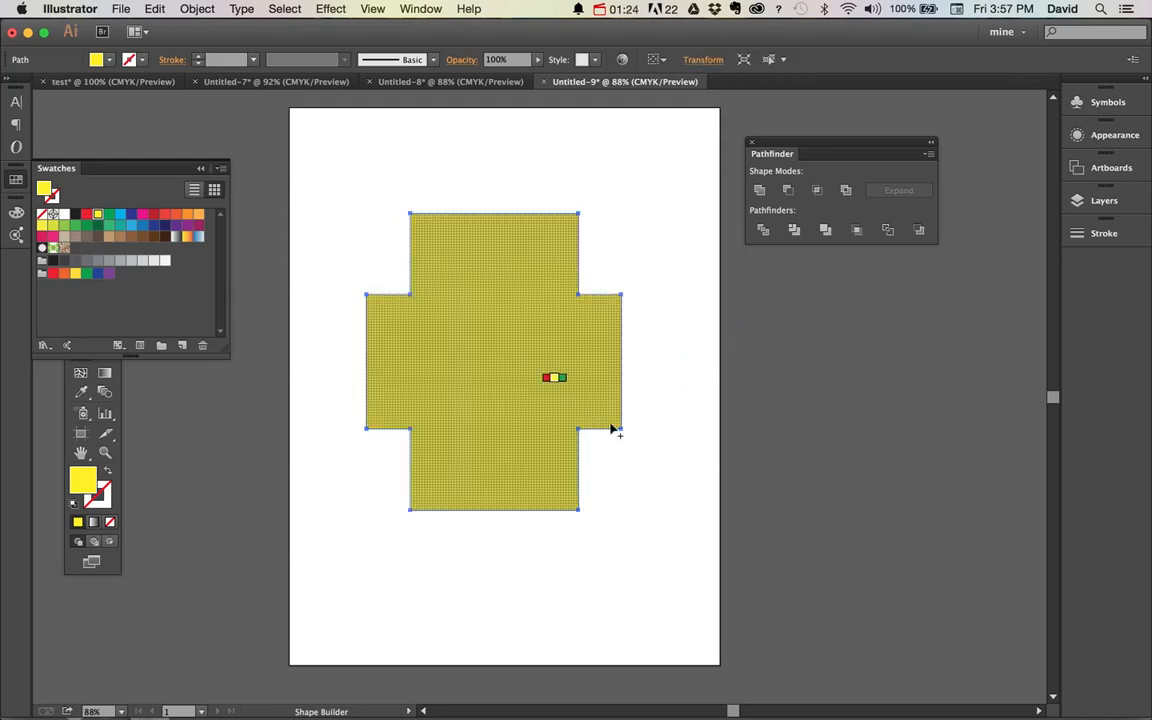
click(684, 535)
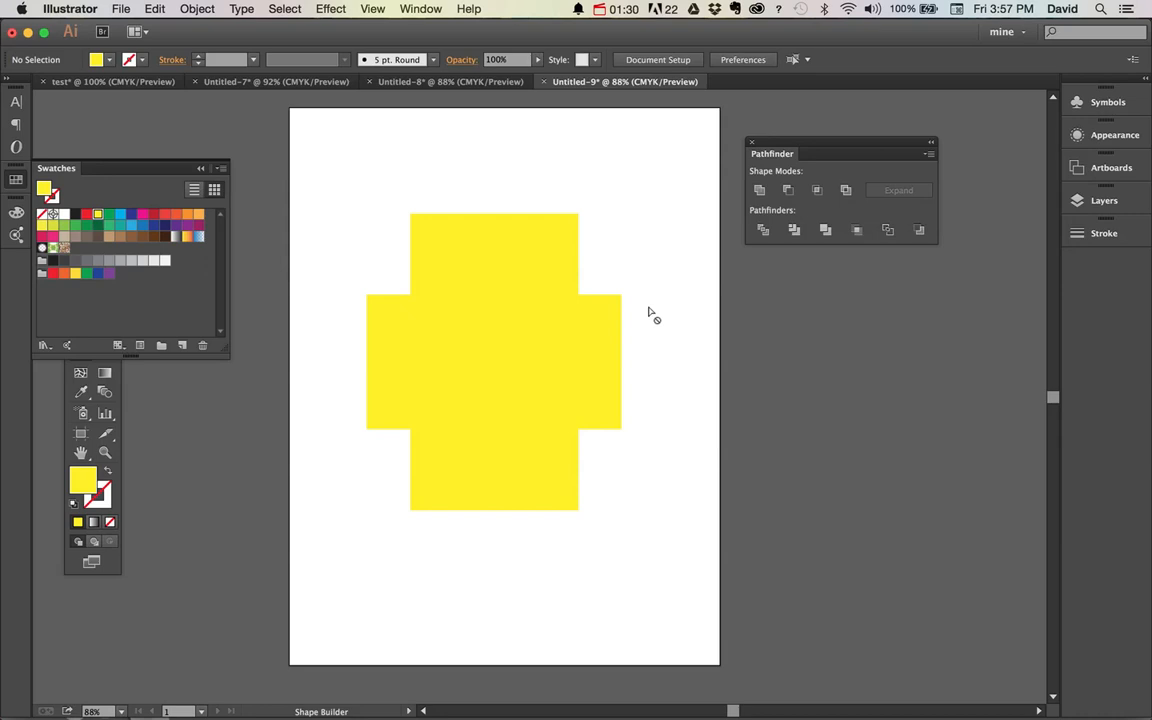
key(super+z)
key(super+z)
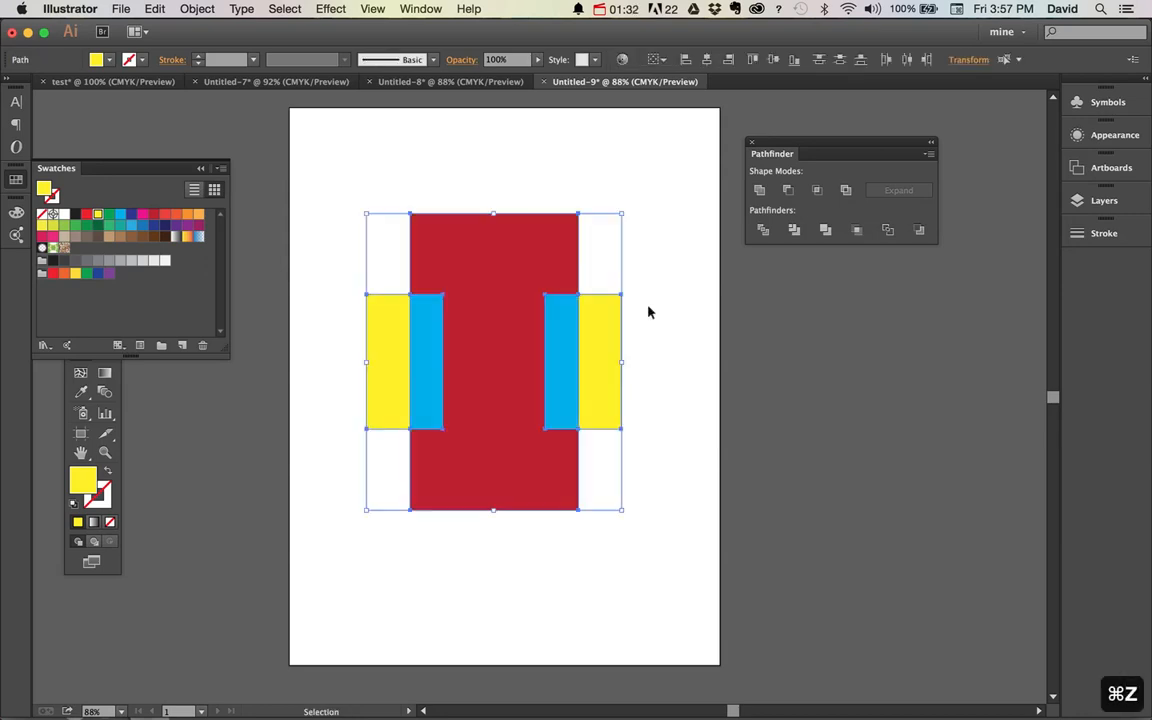
- Reselect all the pieces and fill each area individually with yellow using Shape Builder, without merging them
key(shift+m)
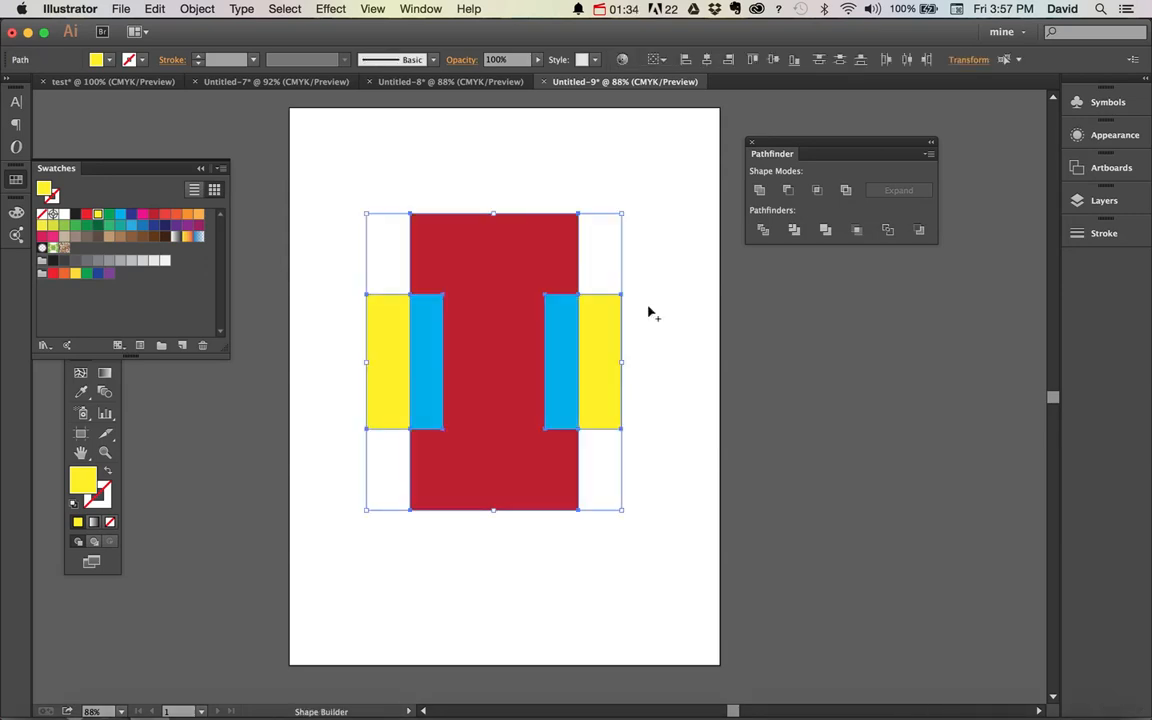
drag(645, 185, 340, 526)
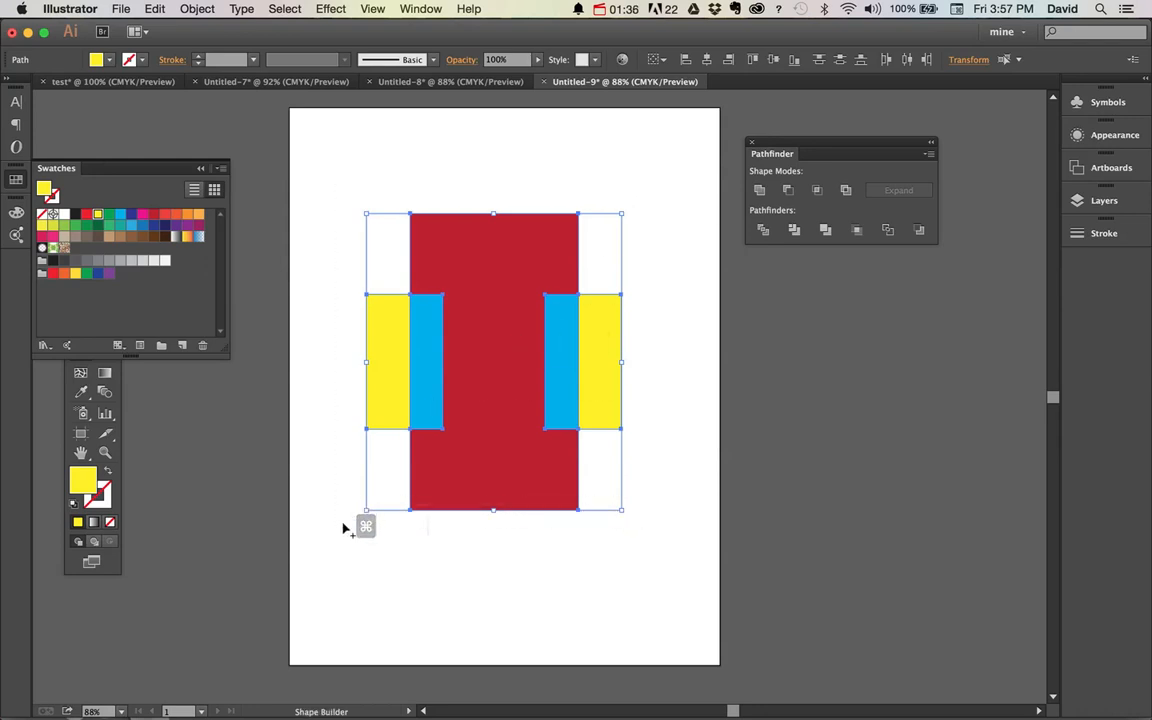
click(610, 347)
click(566, 328)
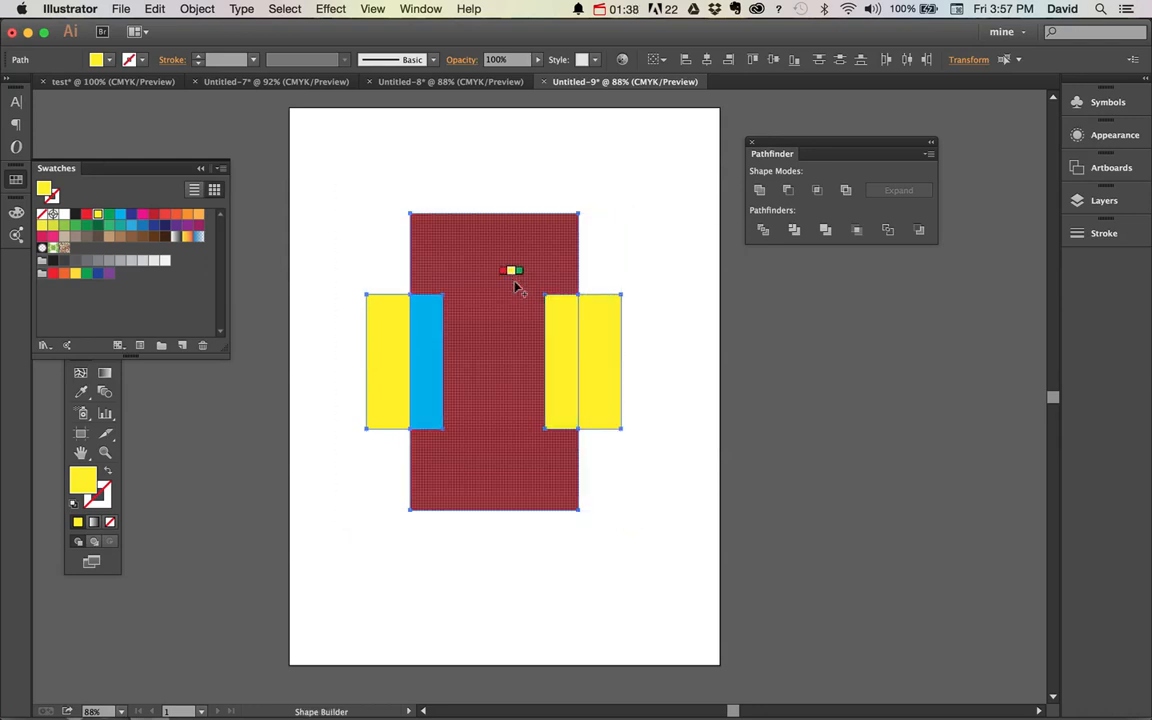
click(512, 268)
click(428, 356)
click(395, 358)
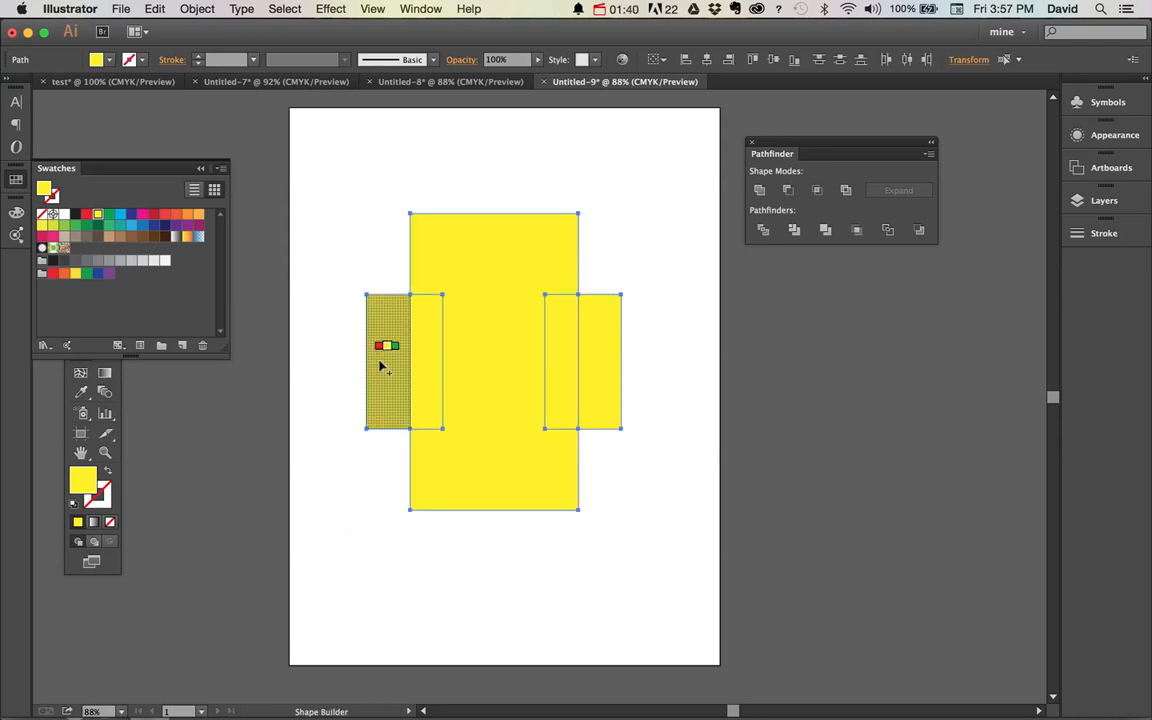
super+click(312, 371)
- Move the yellow side strips outward and shift the central shape to test whether the pieces are separate
key(v)
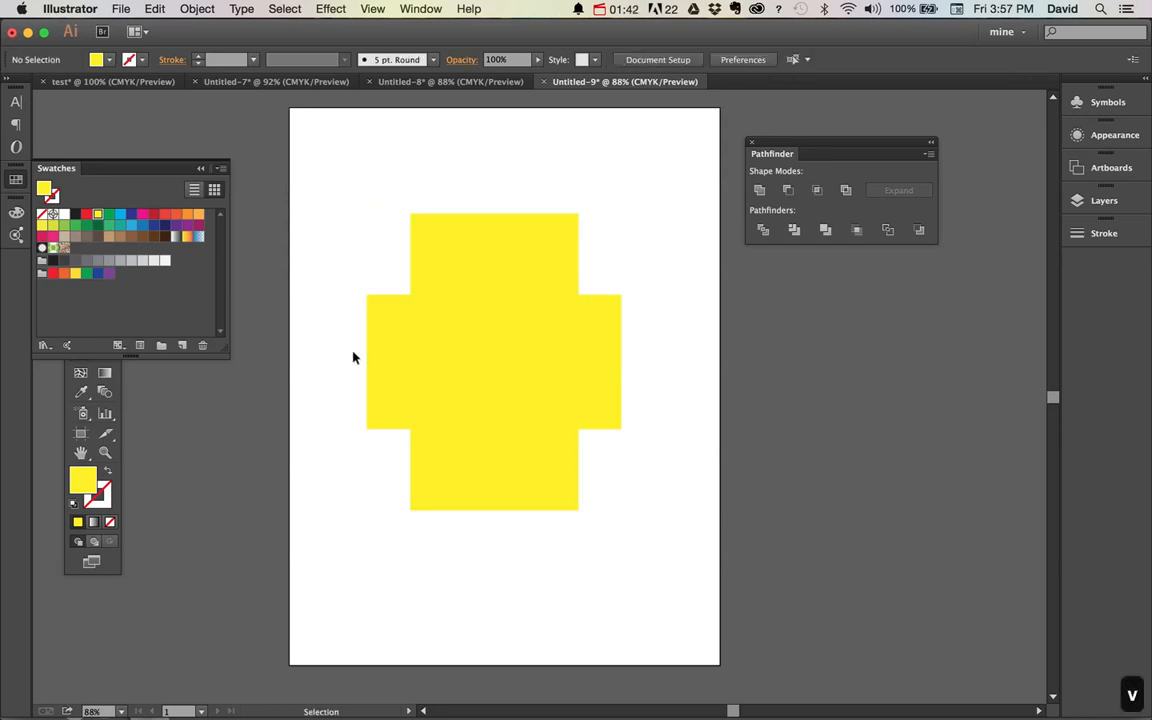
drag(375, 360, 320, 356)
drag(422, 354, 385, 350)
mouse_move(590, 368)
mouse_down()
mouse_move(637, 368)
mouse_move(611, 358)
mouse_up()
drag(525, 375, 522, 350)
- Undo the moves of the central shape and the side strips
key(super+z)
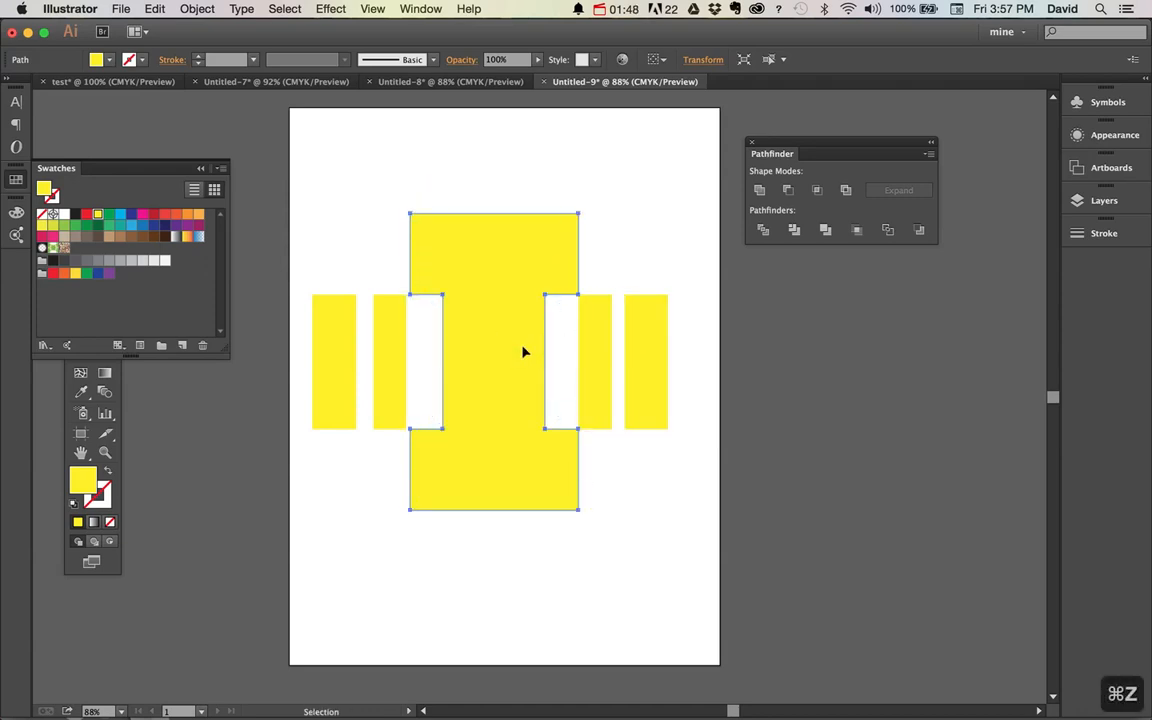
click(727, 180)
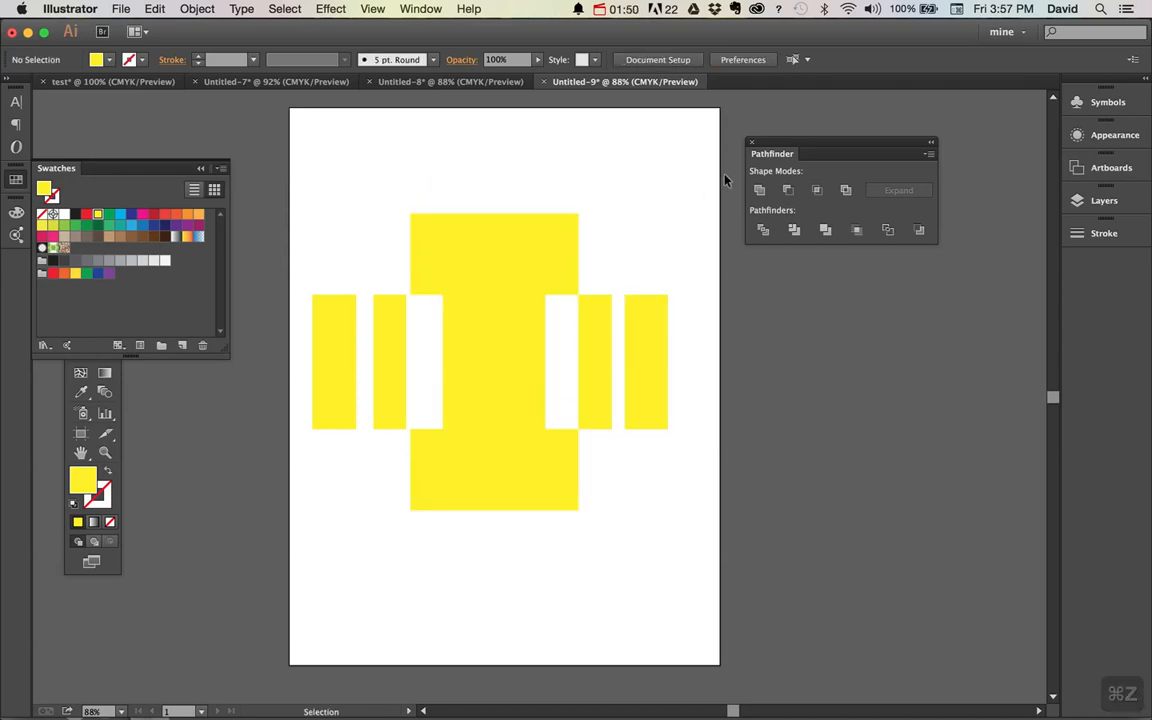
key(super+z)
key(super+z)
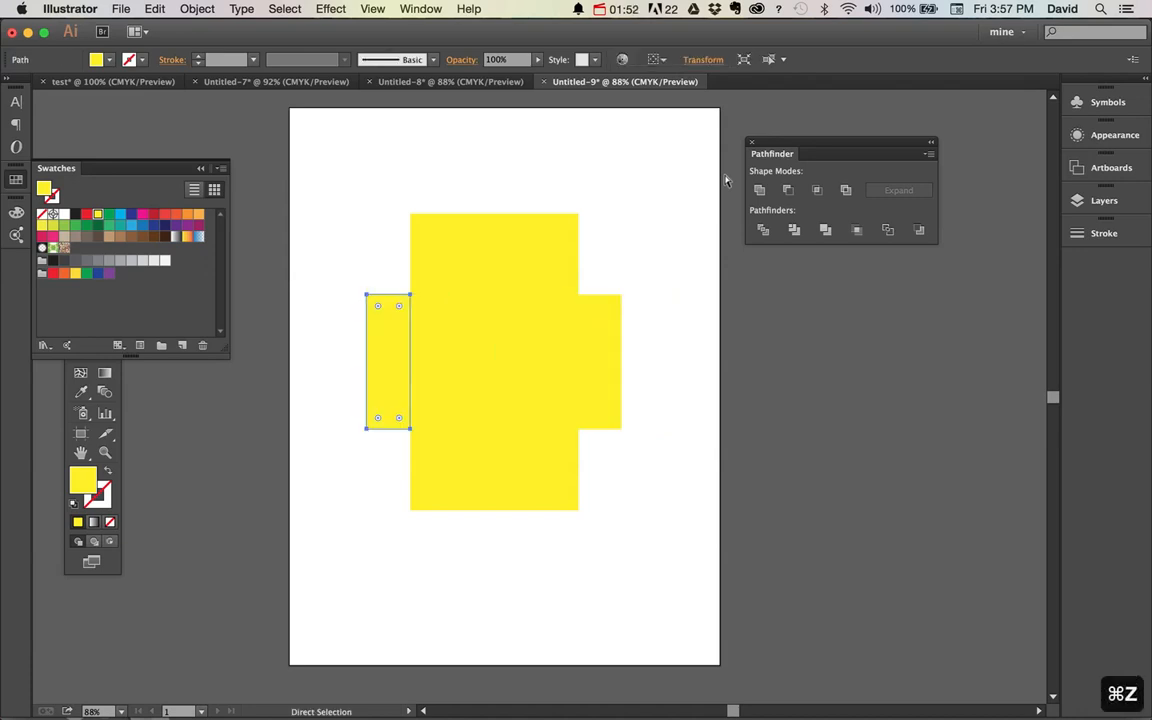
key(super+z)
key(super+z)
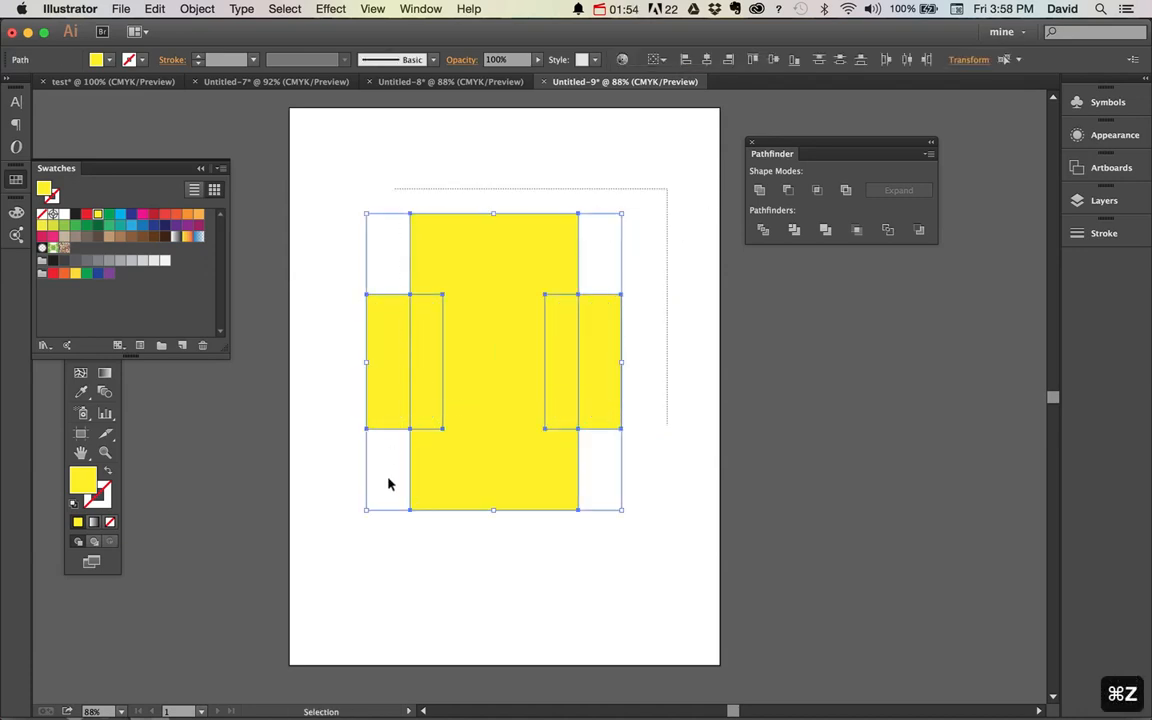
- Delete all the existing pieces and draw a large yellow square in the middle of the artboard
key(BackSpace)
key(m)
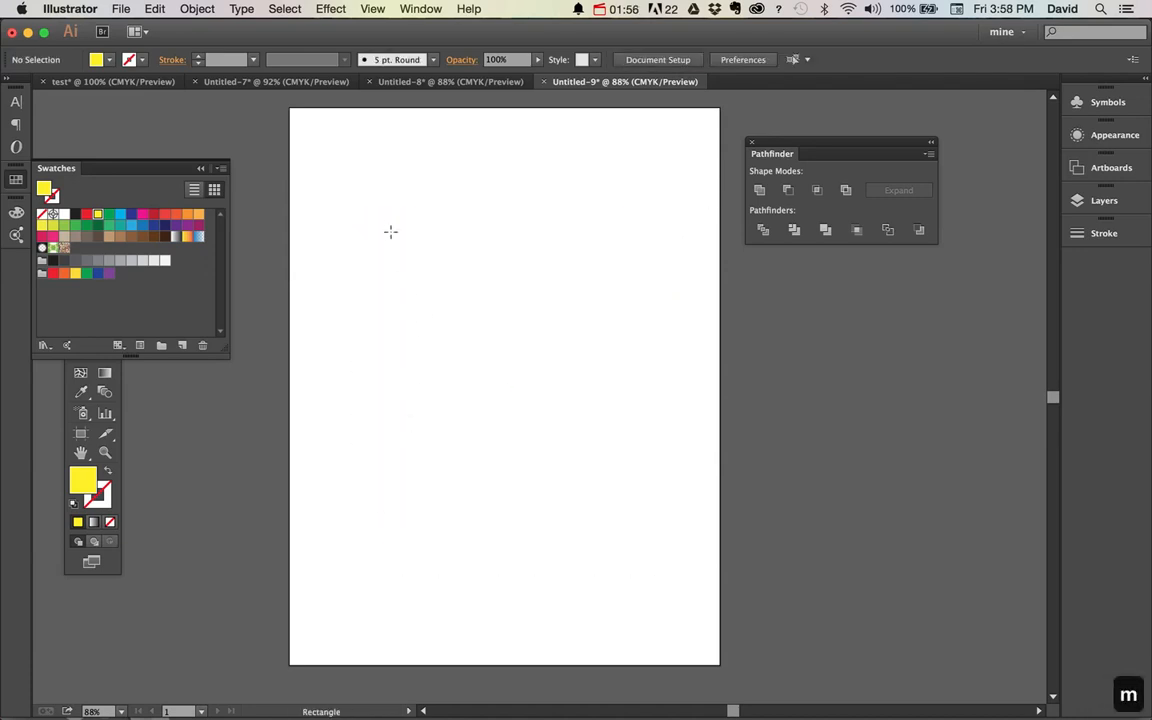
drag(378, 224, 643, 488)
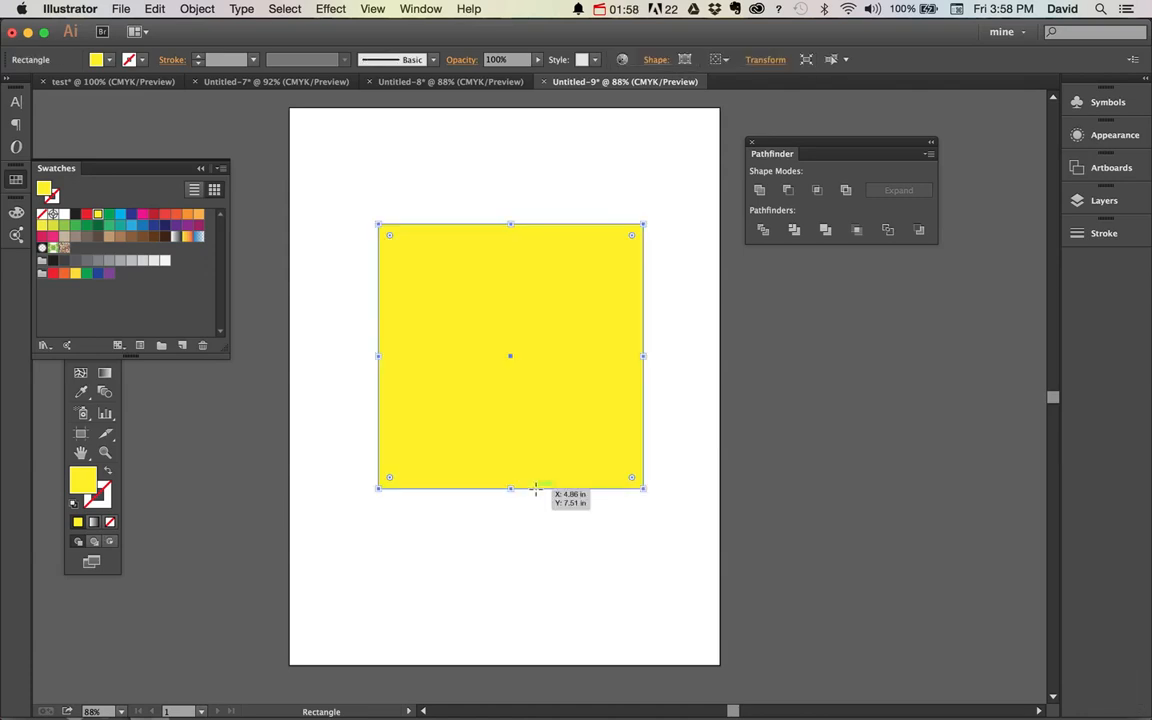
- Draw a red circle and place it overlapping the yellow square's upper-left corner
key(l)
drag(358, 188, 542, 361)
click(86, 215)
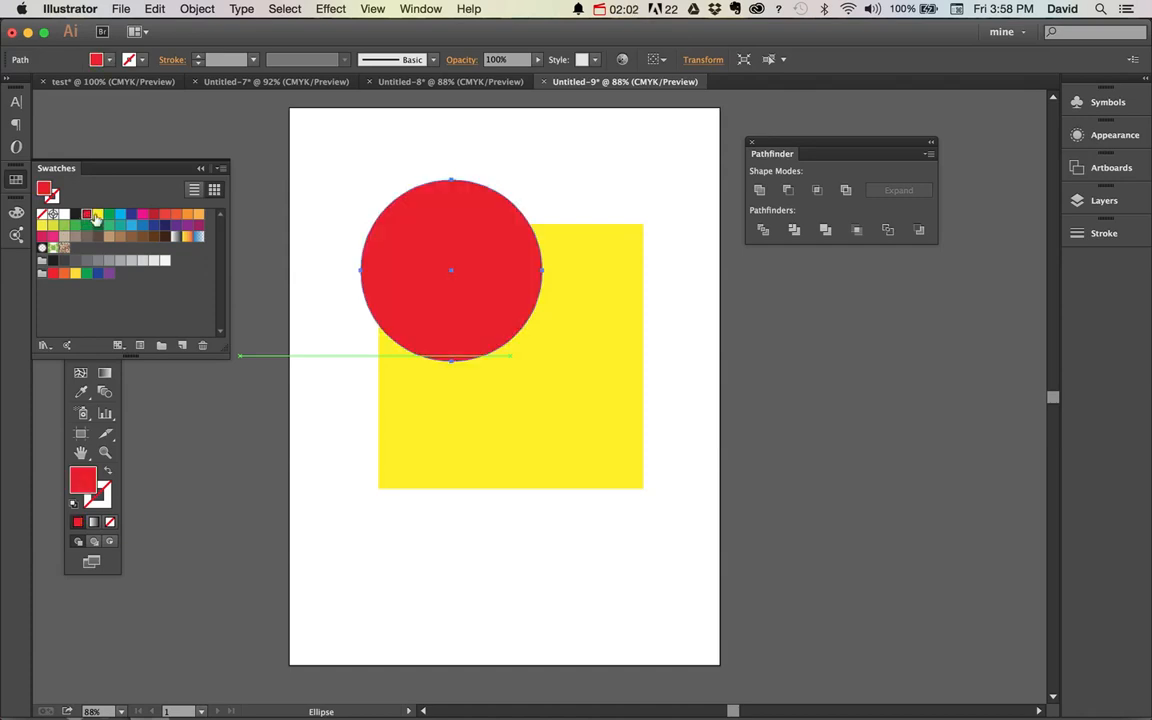
key(v)
drag(399, 290, 381, 253)
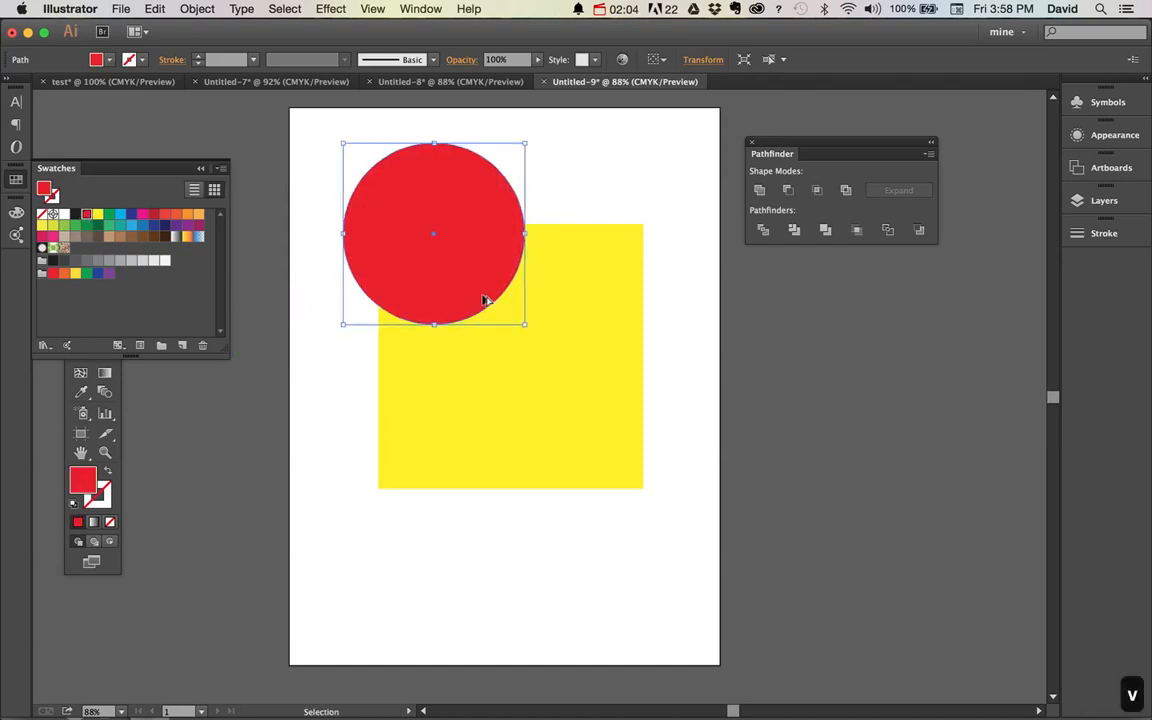
- Duplicate the red circle onto the lower-right part of the square and shrink the copy to fit inside it
drag(466, 286, 597, 432)
shift+click(627, 452)
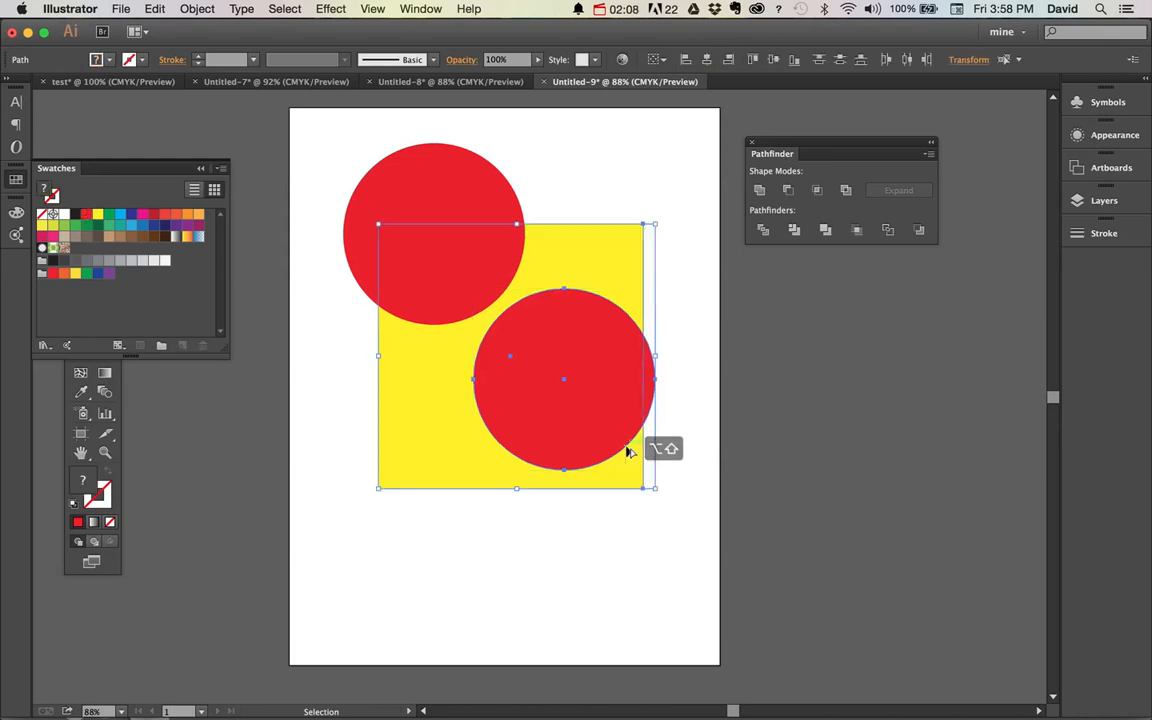
click(676, 481)
click(621, 450)
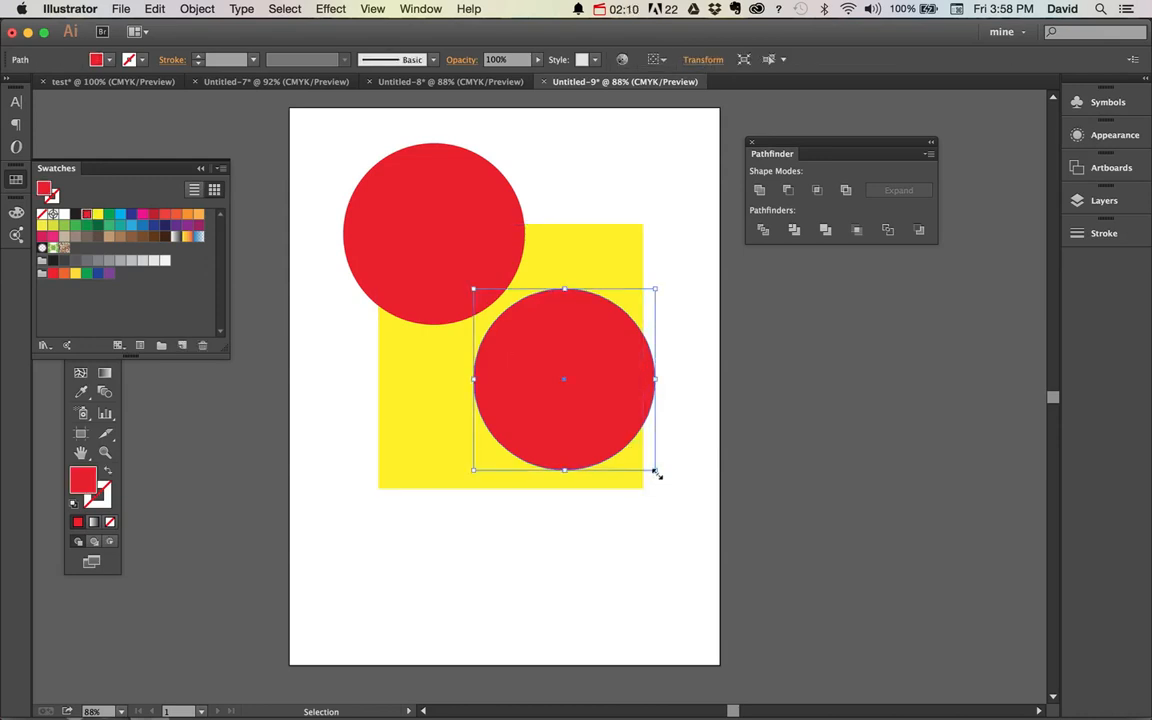
drag(656, 470, 618, 436)
click(667, 466)
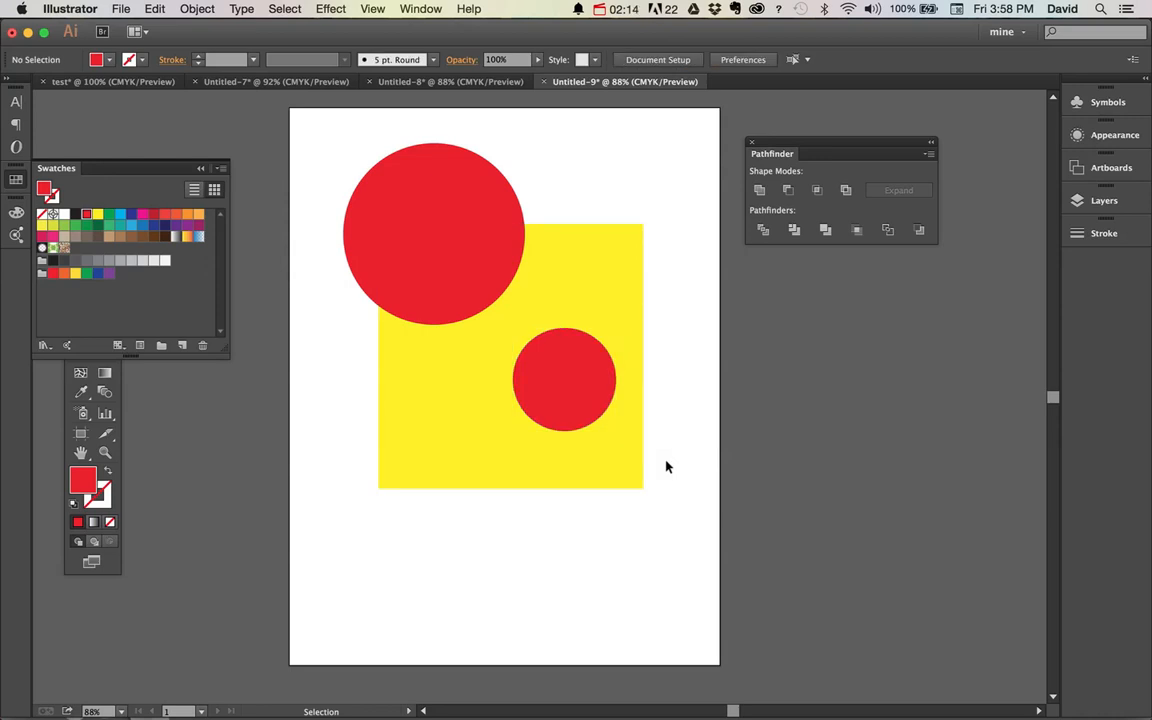
- Select the square and both circles and use Shape Builder to recolor the large circle's overlap and the small circle dark blue
drag(662, 212, 390, 527)
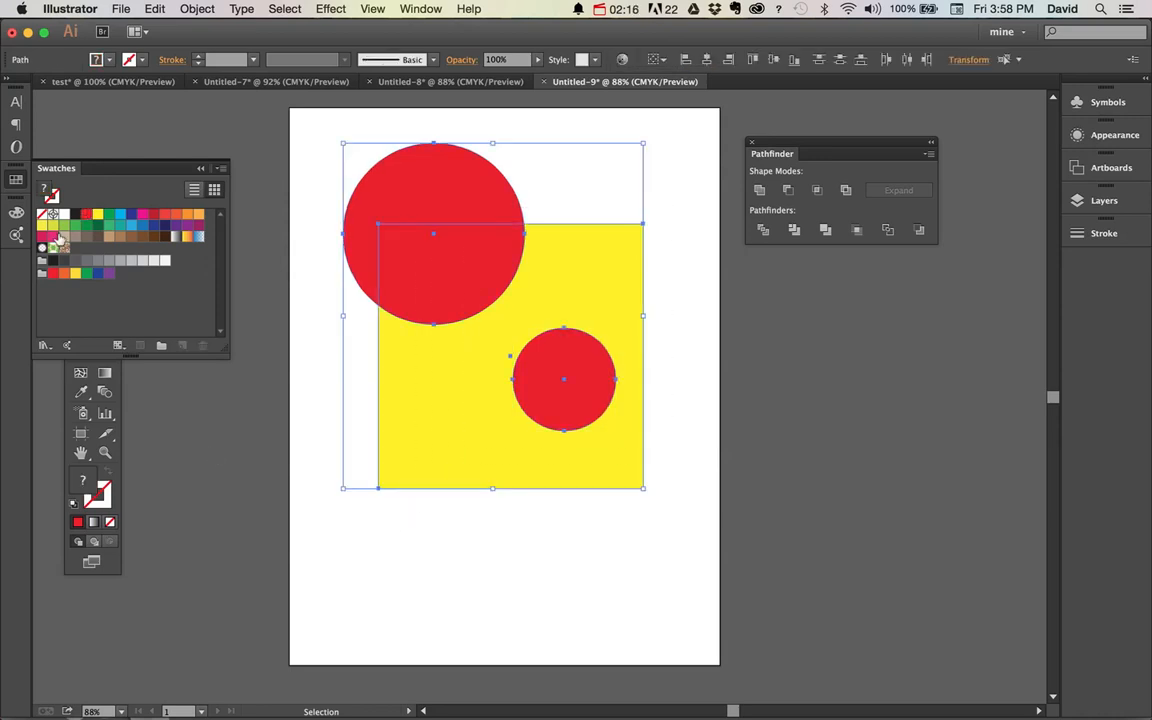
click(20, 181)
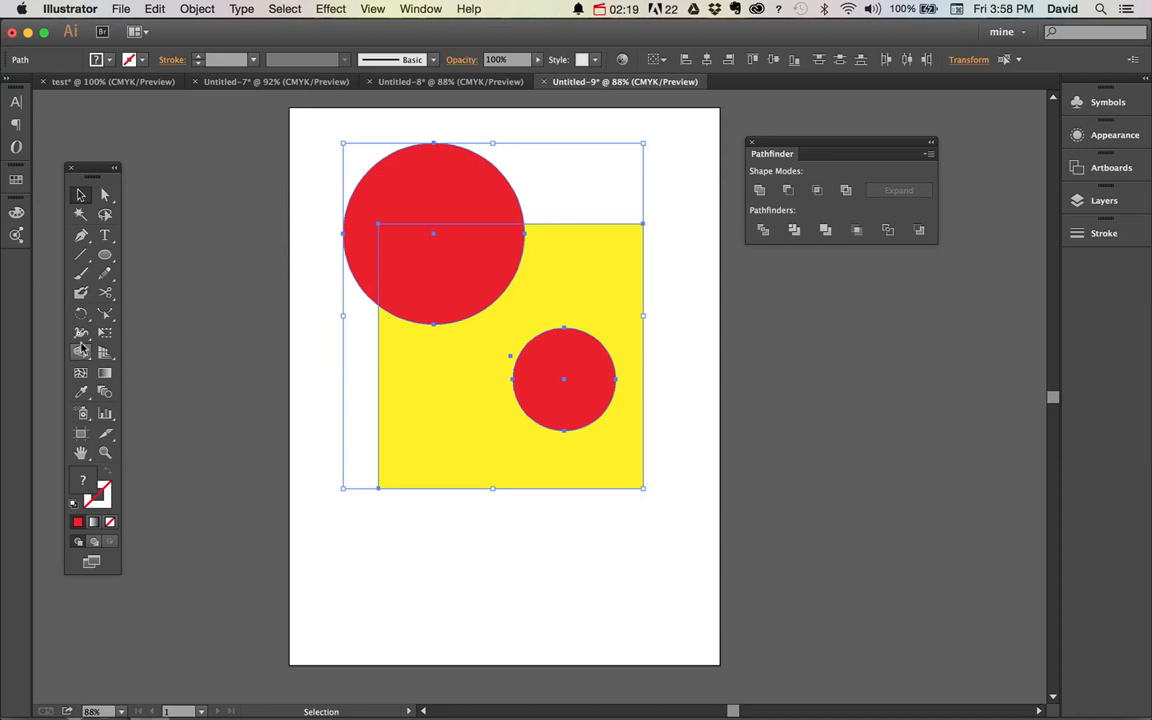
click(81, 352)
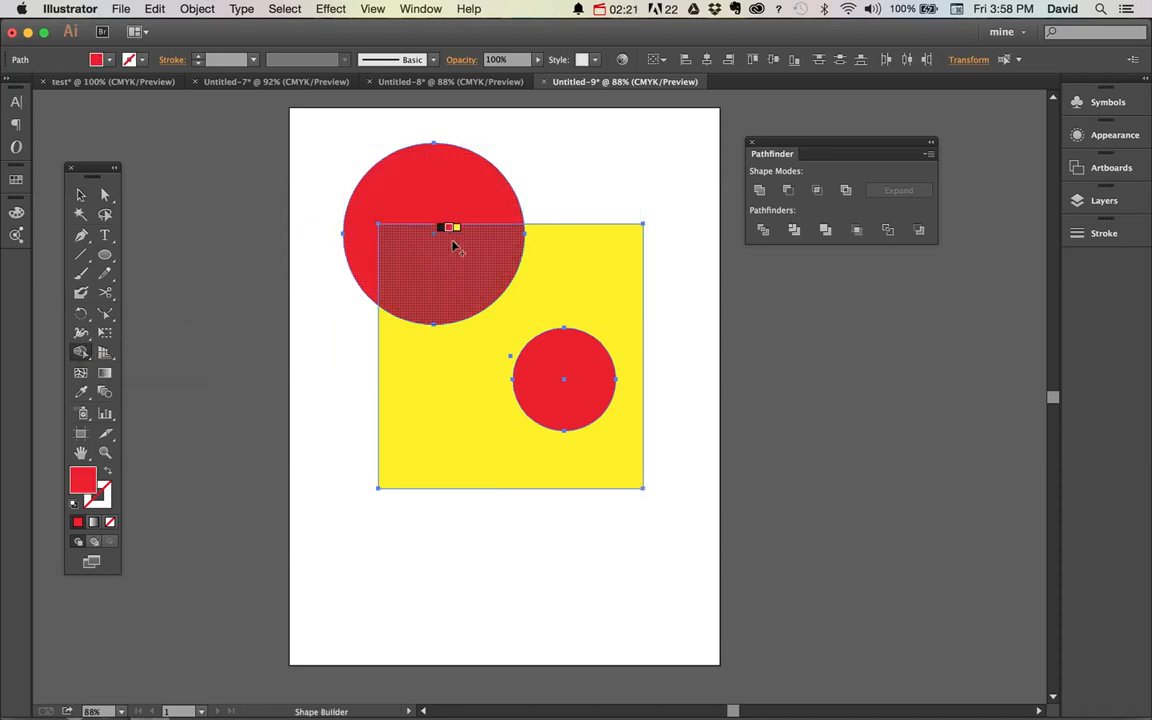
key(Right)
key(Right)
key(Right)
key(Right)
click(446, 273)
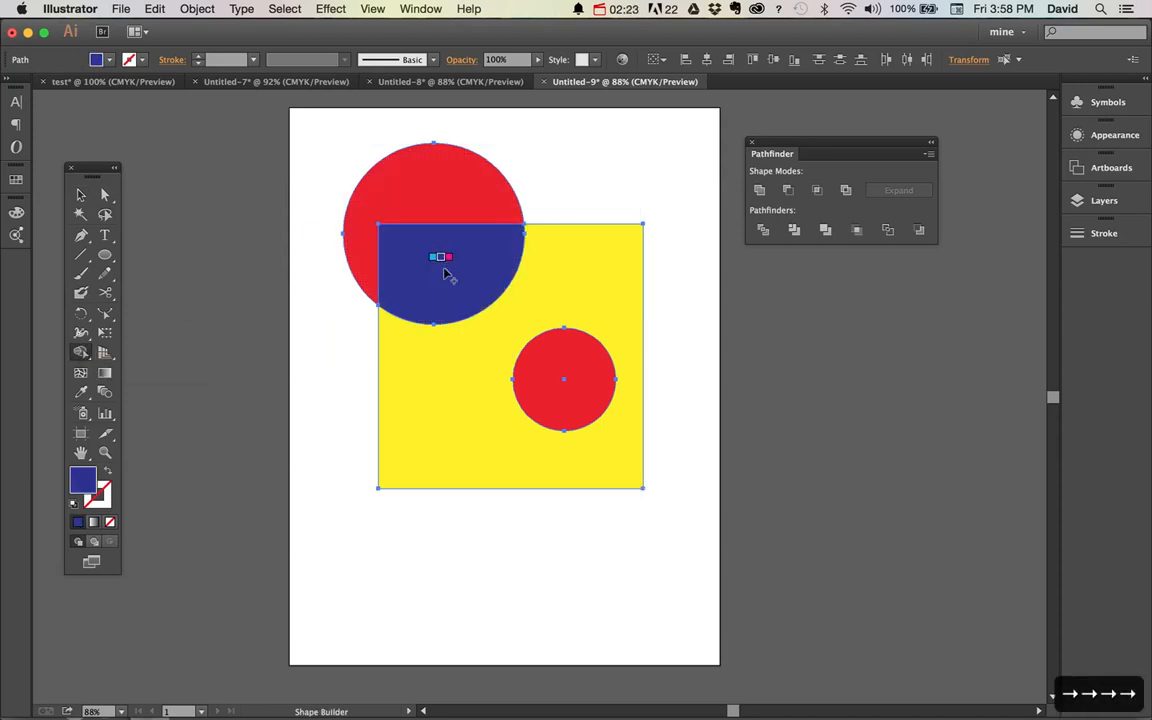
click(564, 368)
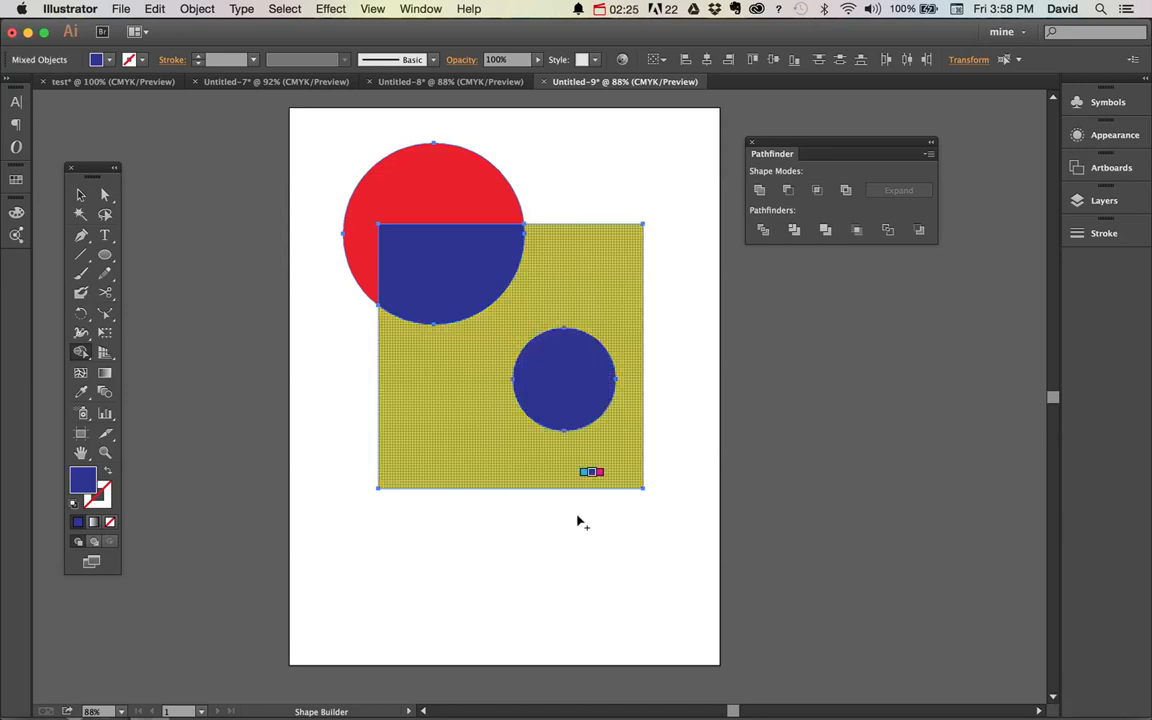
key(super+shift+a)
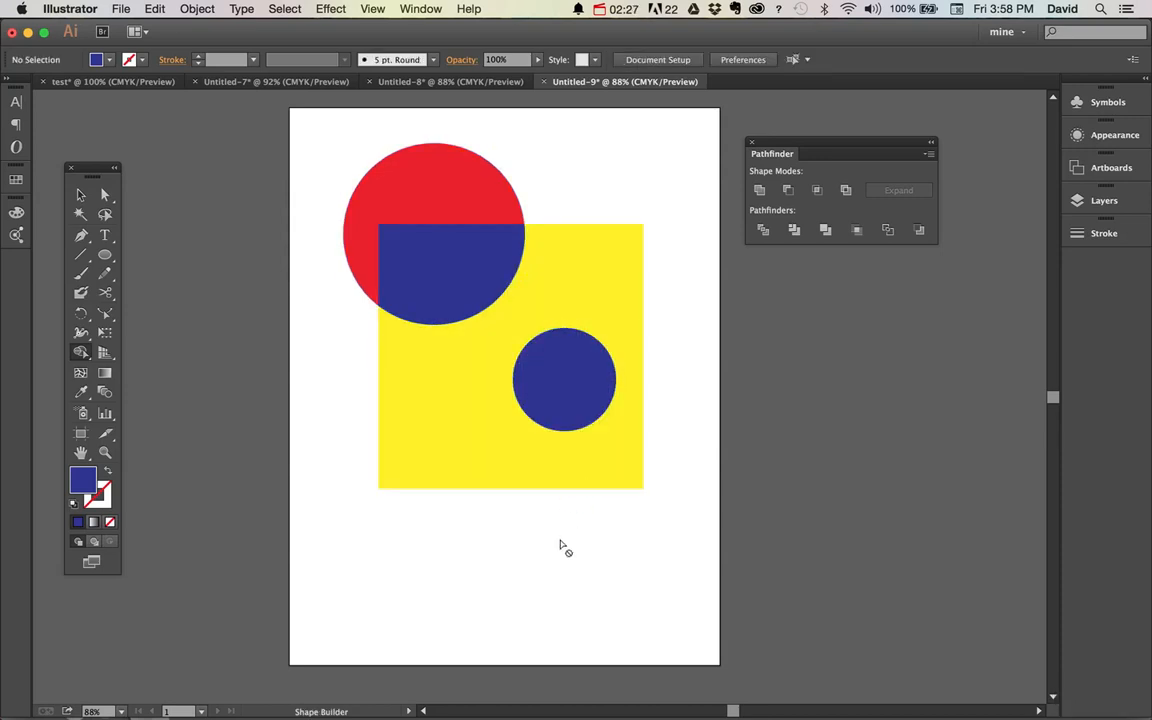
- Move the large circle's remaining red part away from the square, past the artboard's left edge
key(Left)
key(Left)
key(Left)
key(Left)
key(v)
drag(419, 213, 236, 215)
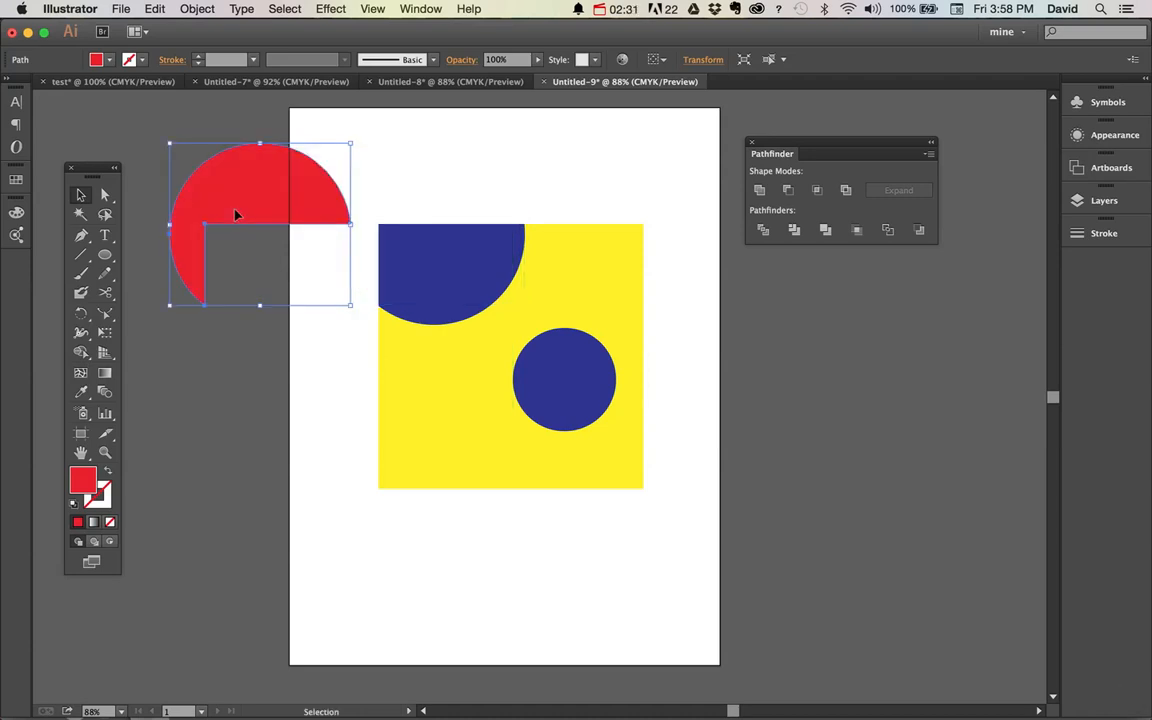
- Undo the red part's move, the blue recoloring and the shrinking of the circle copy
key(super+z)
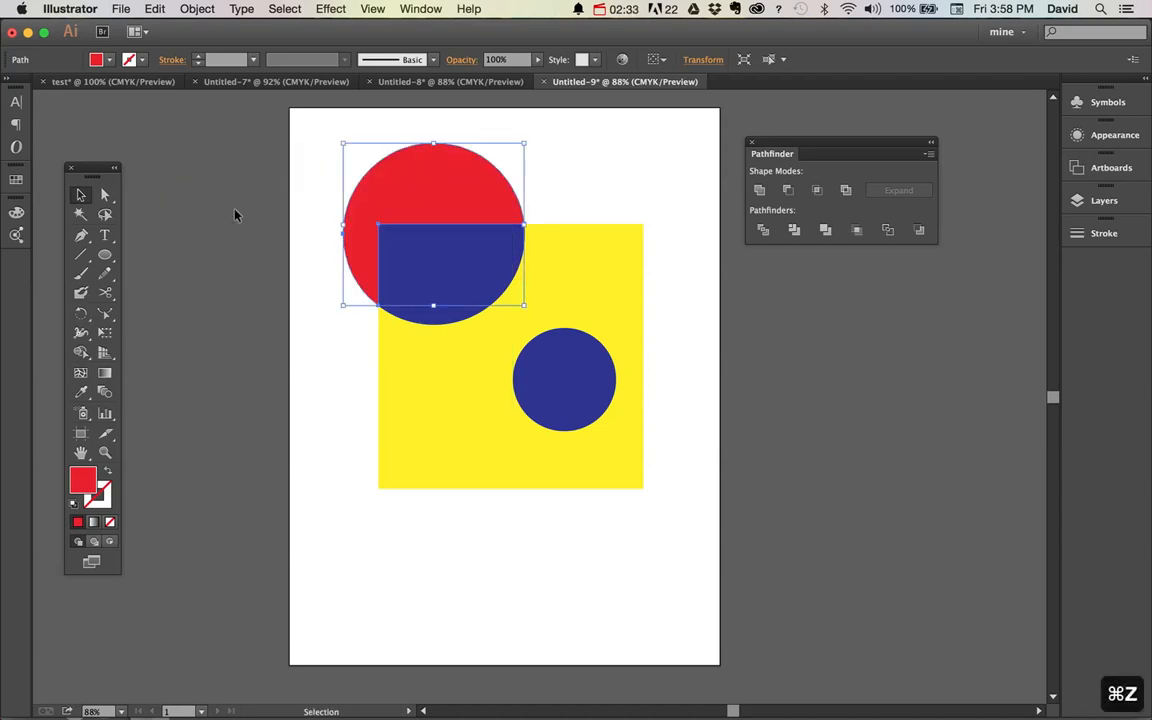
key(super+z)
key(super+z)
key(super+z)
key(super+z)
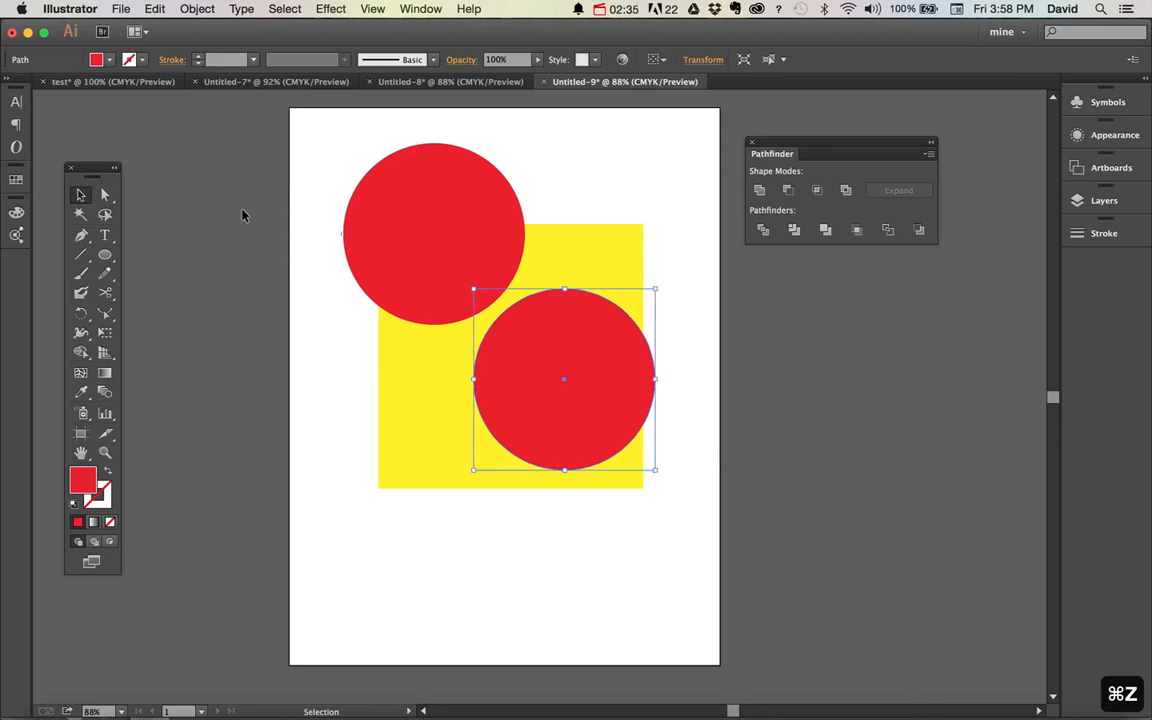
- Shrink the lower-right red circle about its centre to fit inside the yellow square and shift it slightly left
drag(656, 469, 619, 432)
drag(565, 404, 552, 404)
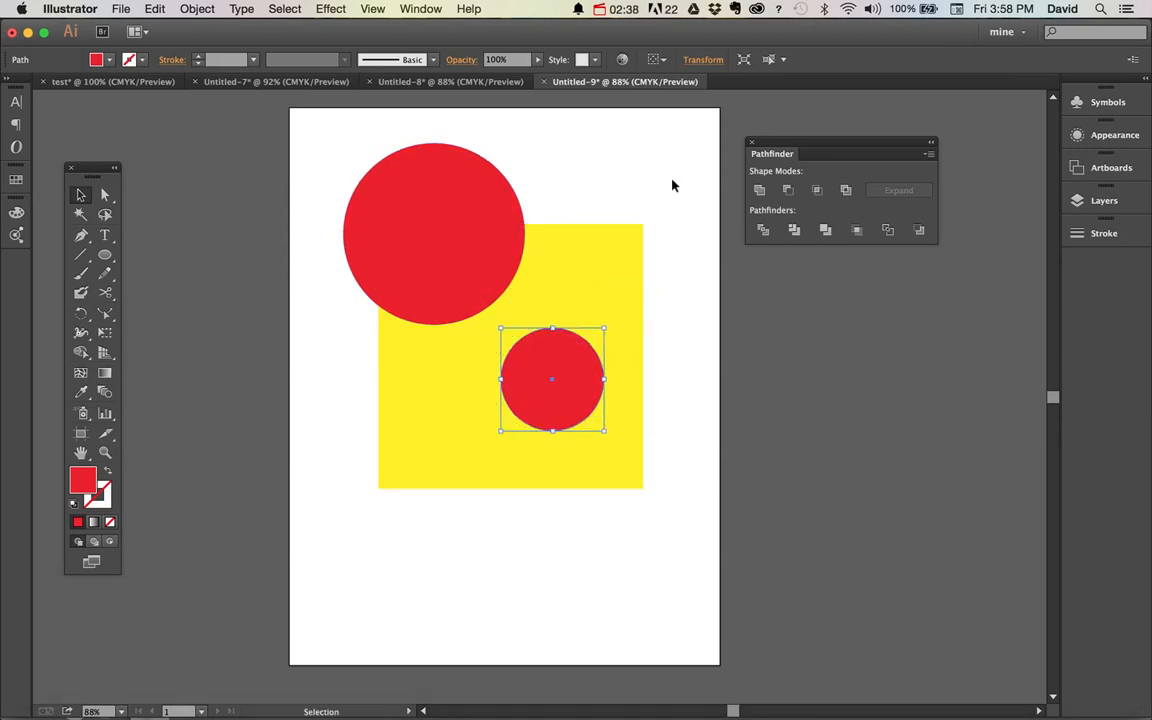
- Select the square and both circles, recolor the square's remaining yellow area red with Shape Builder, and deselect everything
drag(667, 176, 329, 558)
click(81, 352)
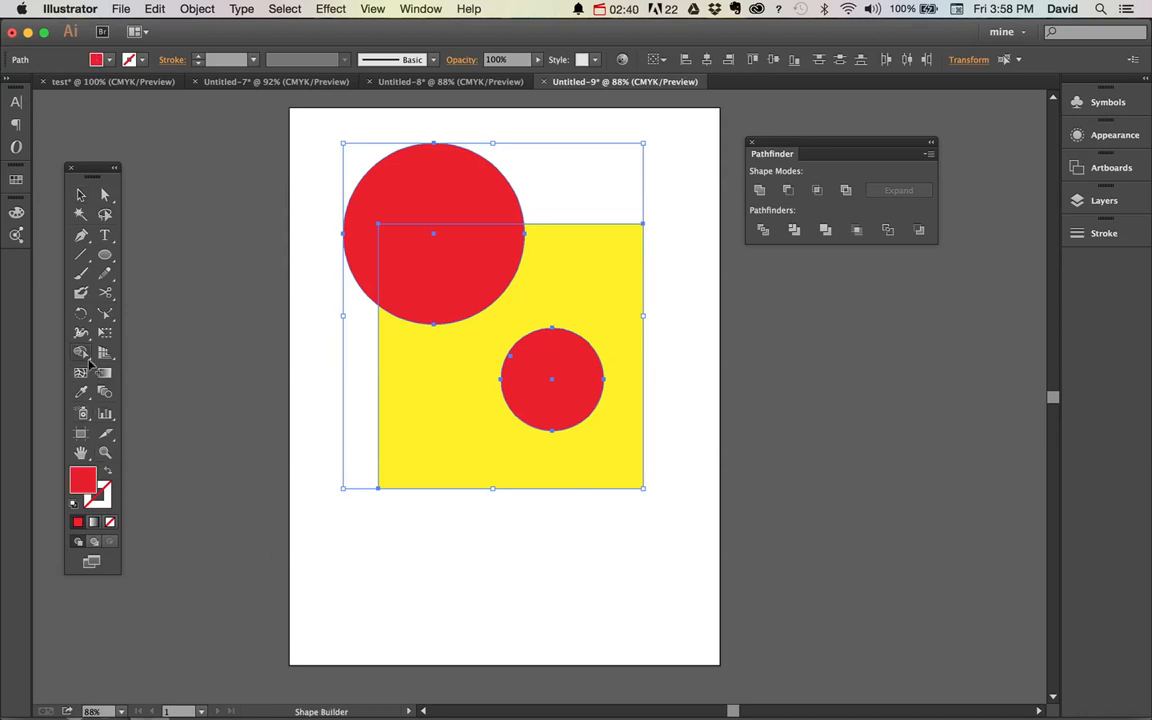
click(505, 315)
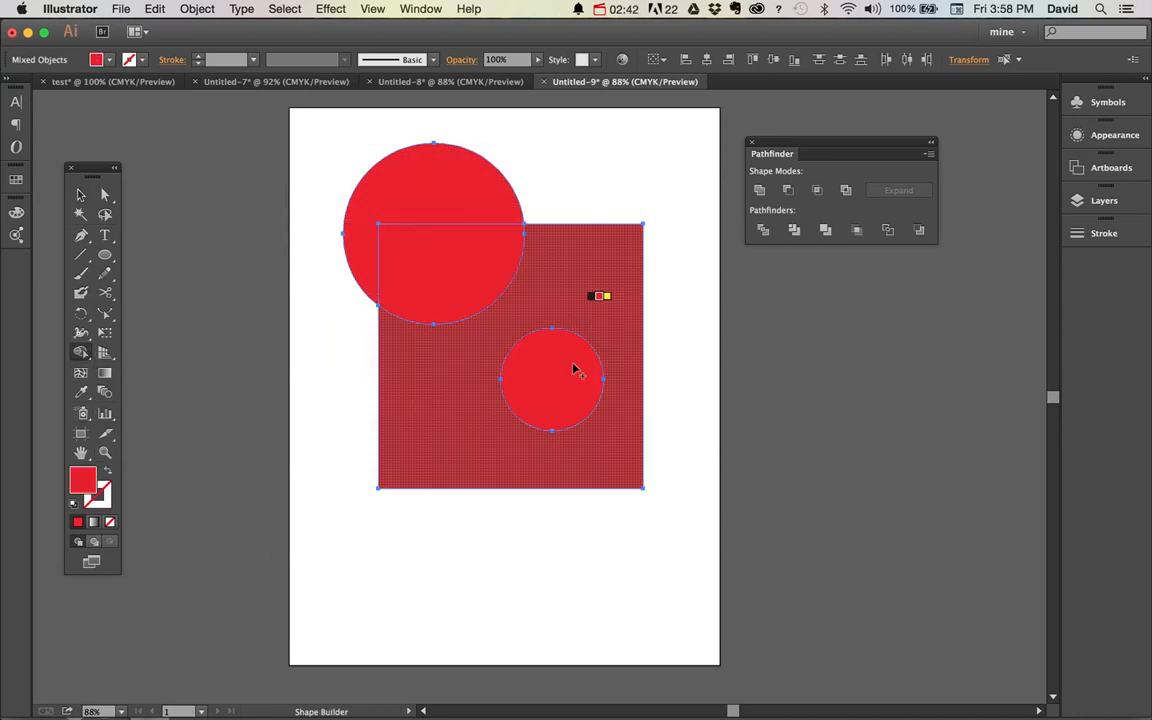
key(v)
click(560, 589)
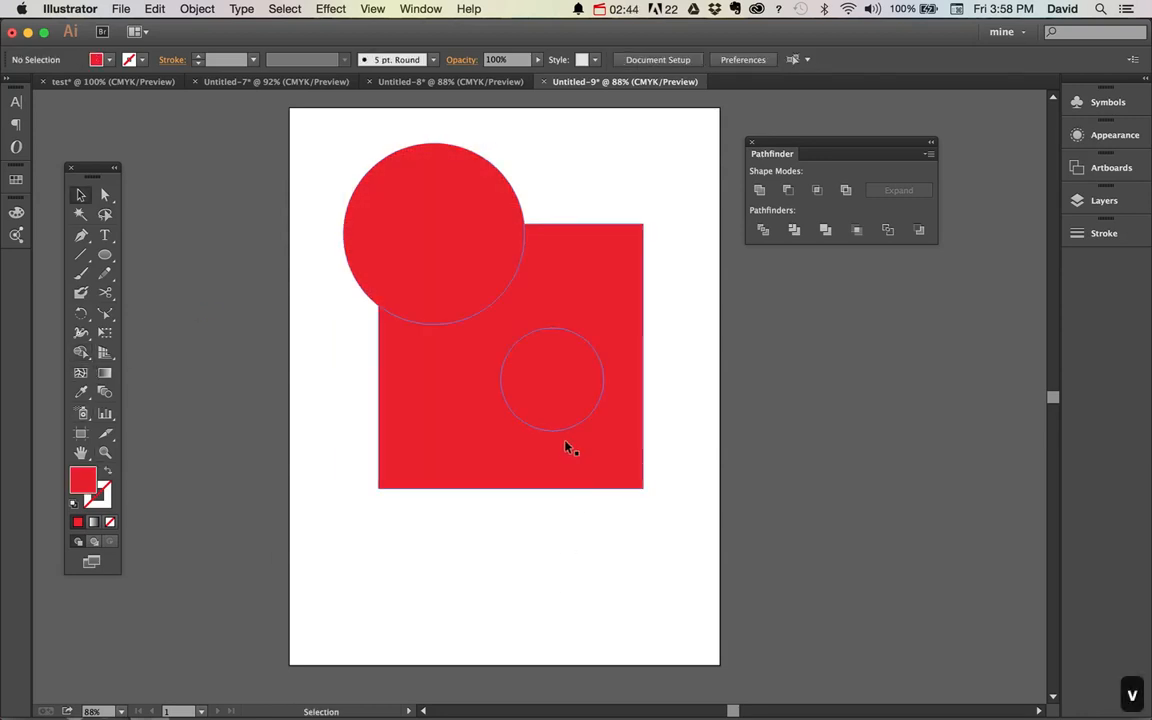
- Pull the small circle, the cut-out square and the two pieces of the large circle apart across the artboard
drag(565, 415, 496, 581)
drag(440, 372, 332, 447)
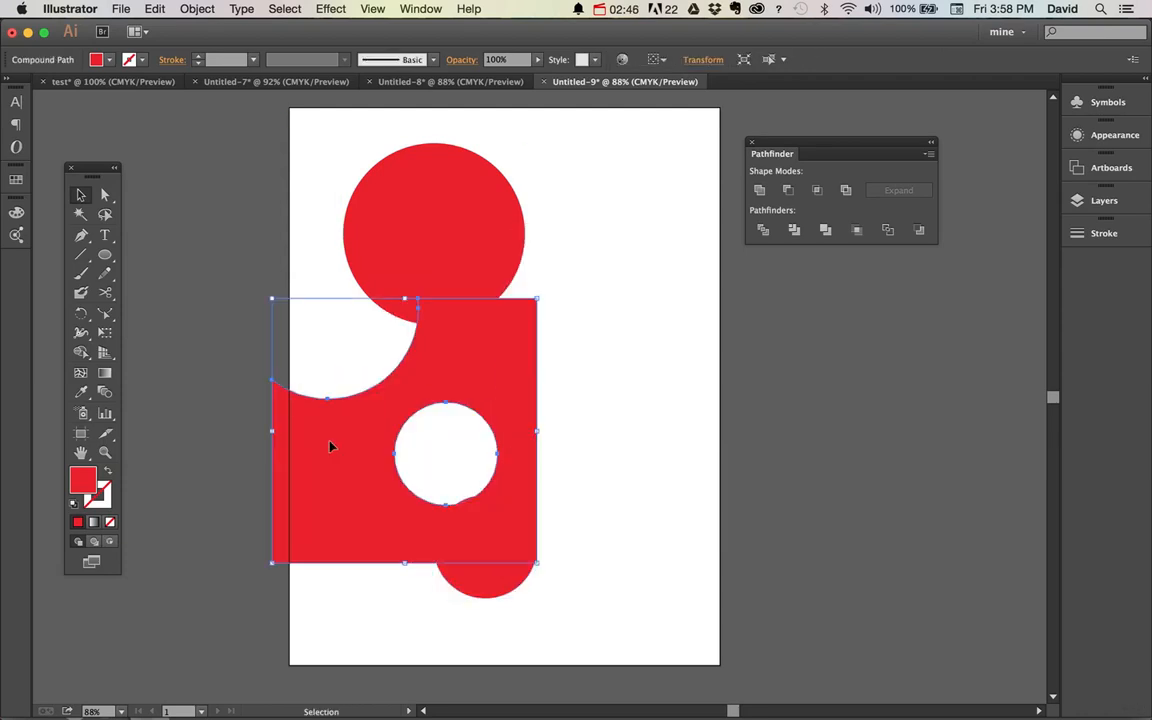
drag(485, 247, 573, 273)
drag(424, 200, 378, 196)
drag(499, 250, 559, 193)
drag(494, 349, 322, 367)
drag(460, 527, 653, 473)
drag(330, 414, 546, 414)
- Delete the small circle and both pieces of the large circle, leaving only the cut-out square
click(625, 481)
key(BackSpace)
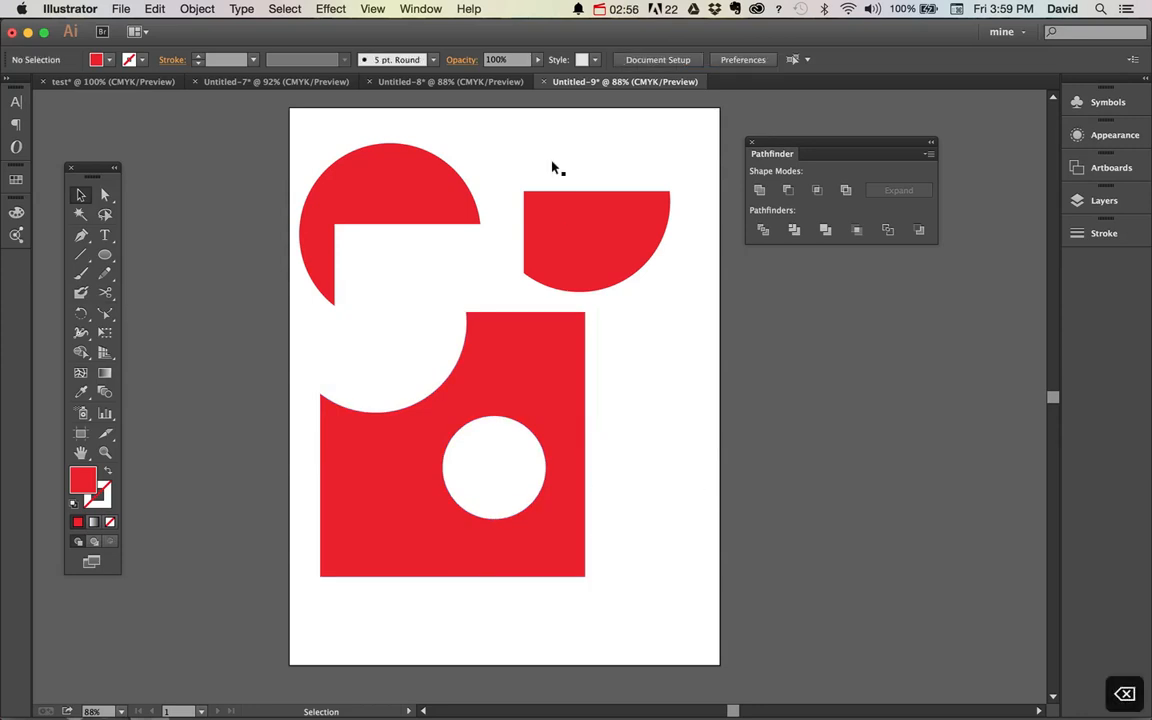
click(567, 217)
key(BackSpace)
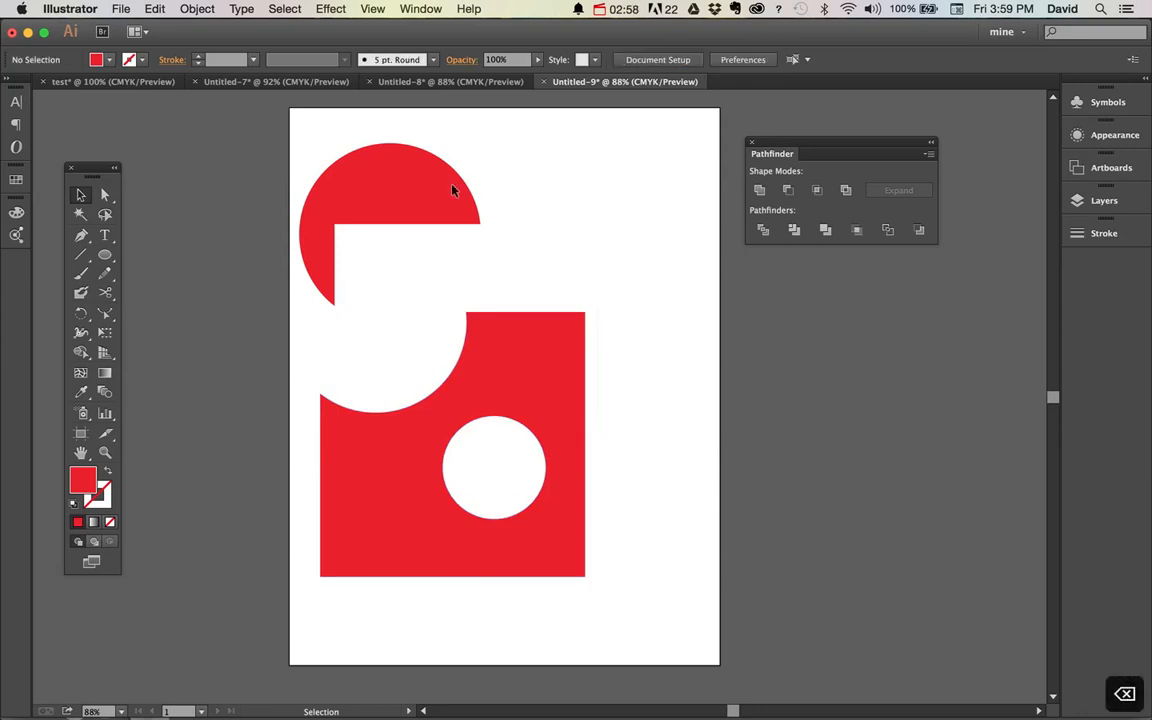
click(429, 190)
key(BackSpace)
- Draw a tall rectangle about 3 by 5.65 in over the cut-out square, partly covering its hole, and fill it yellow
key(m)
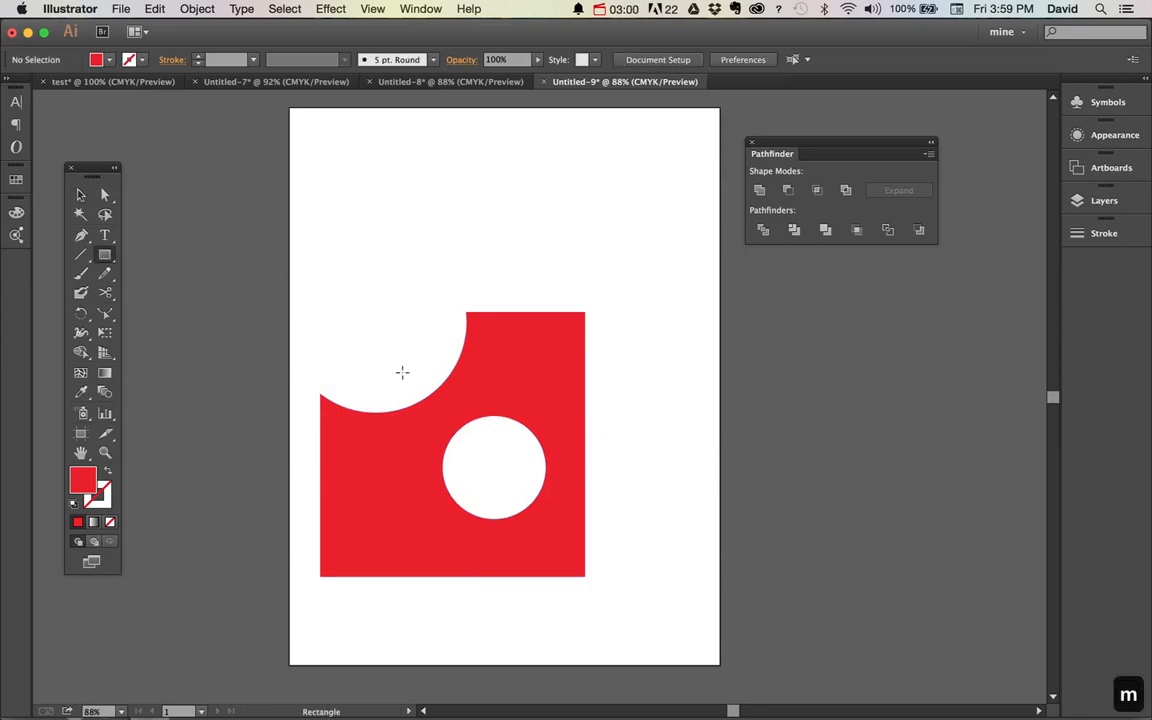
mouse_move(348, 283)
mouse_down()
mouse_move(489, 463)
mouse_move(501, 568)
mouse_up()
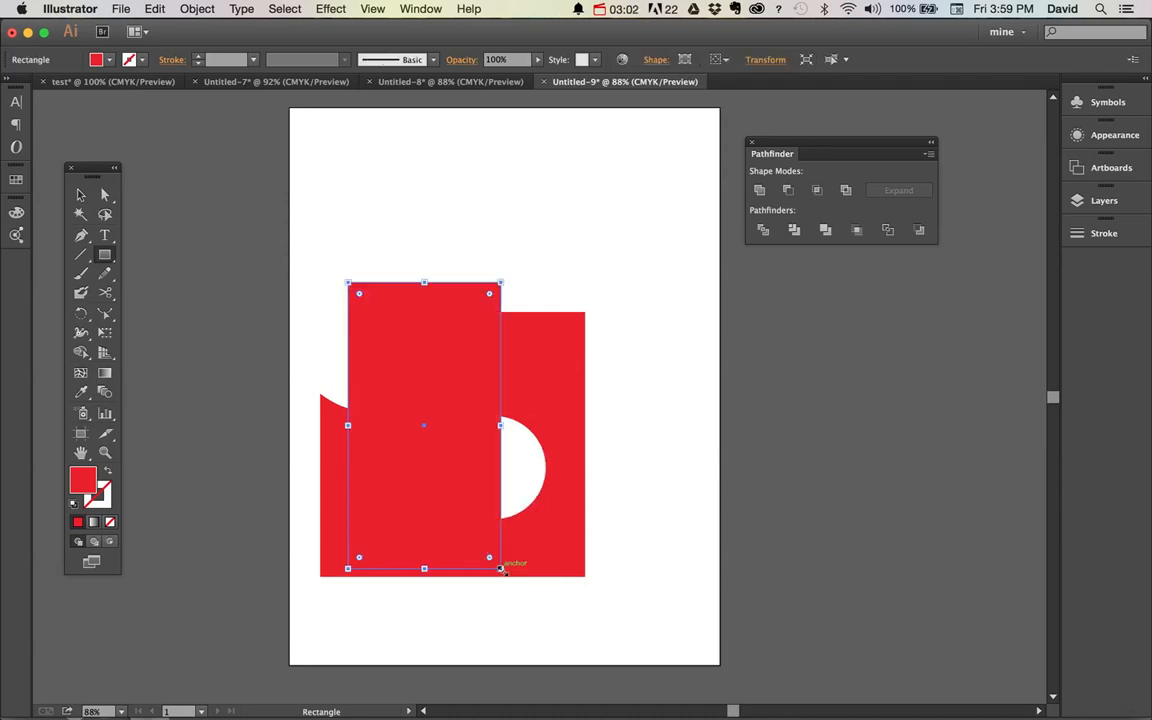
click(16, 180)
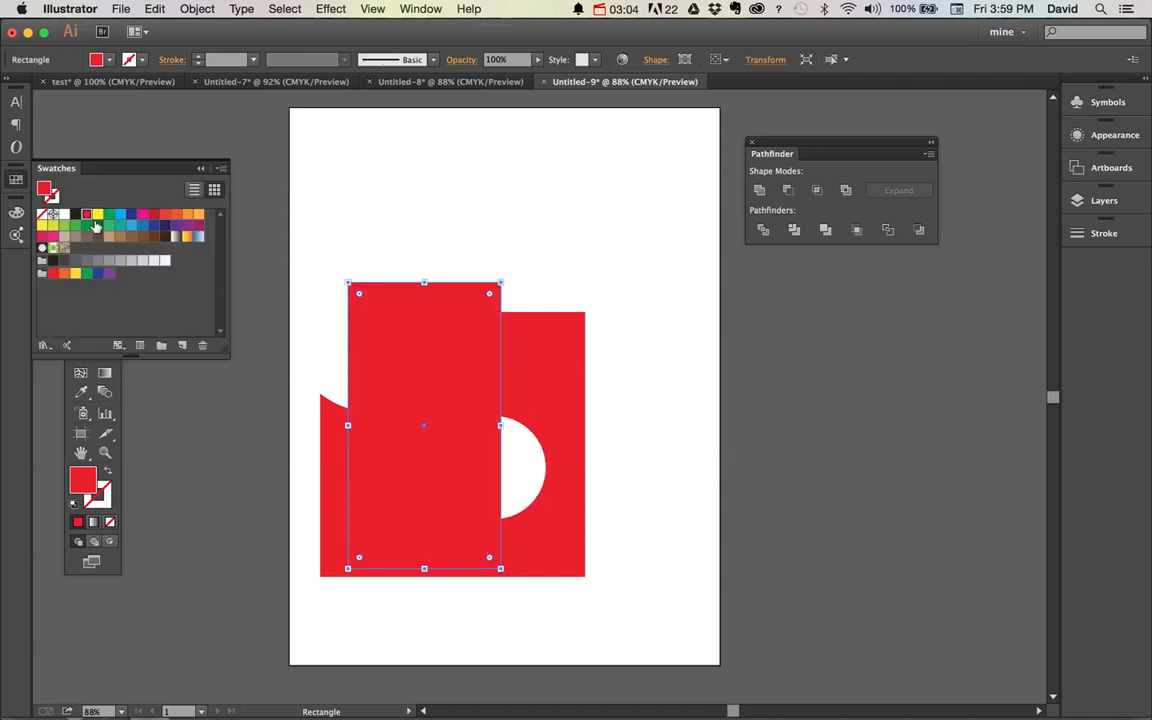
click(97, 215)
click(16, 180)
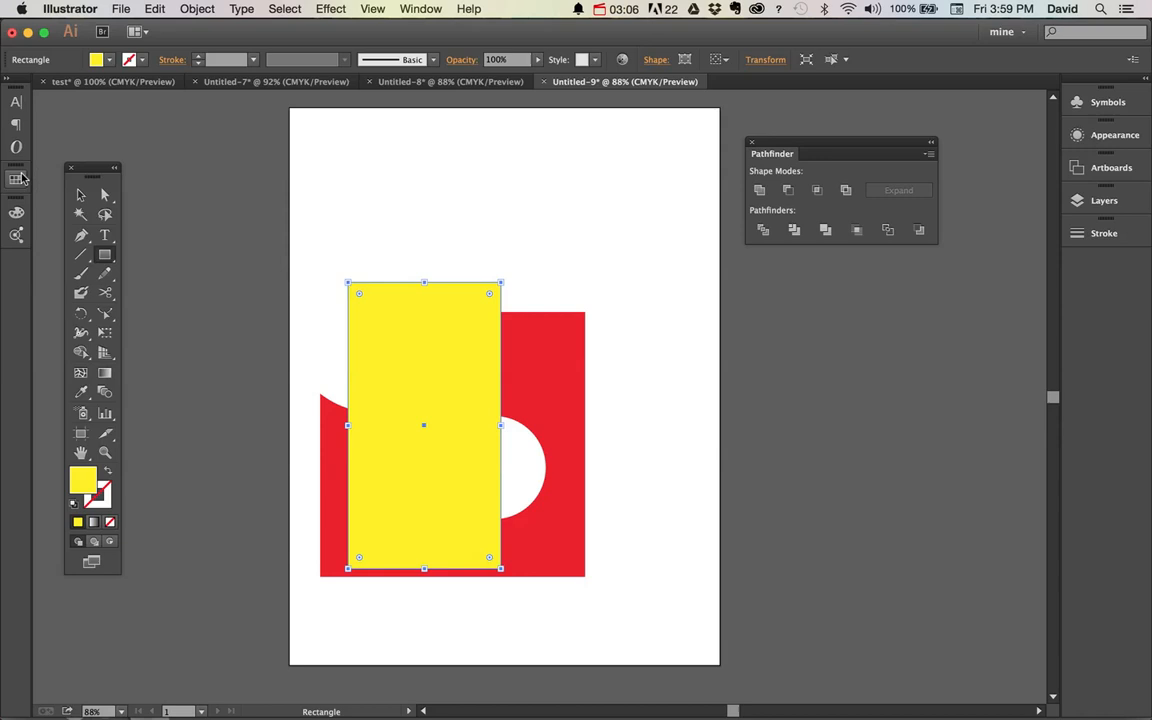
- Send the yellow rectangle to the back, behind the red cut-out square, and deselect it
click(288, 8)
mouse_move(198, 8)
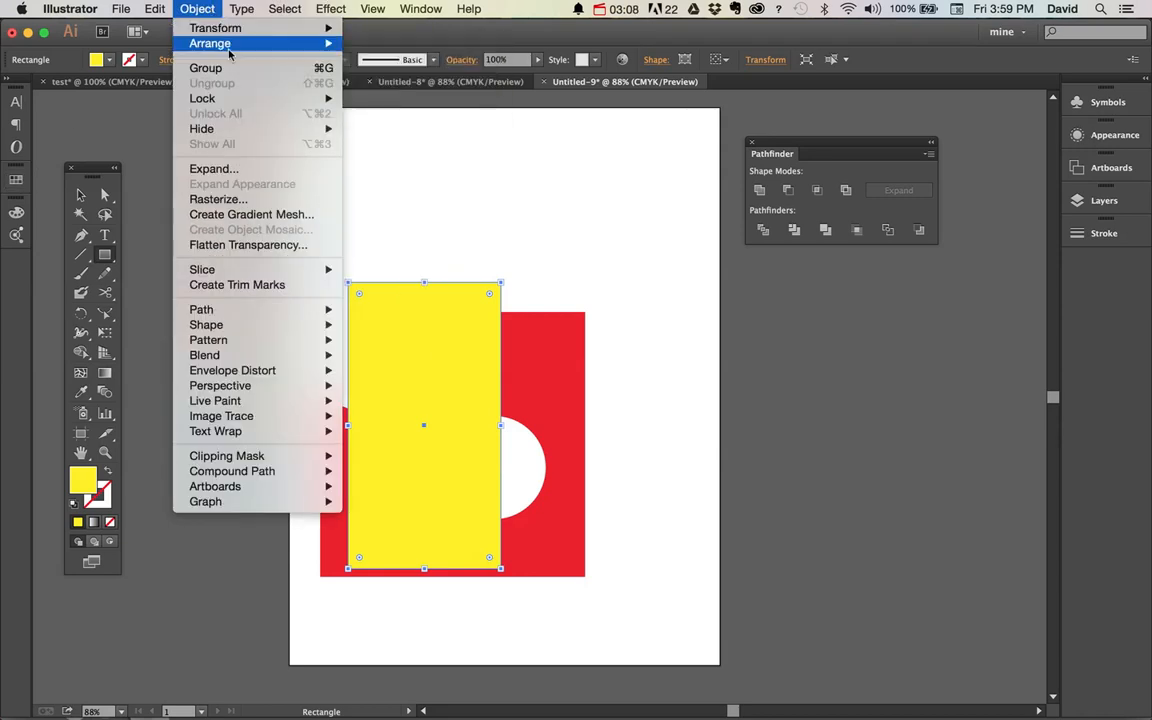
mouse_move(215, 43)
click(400, 90)
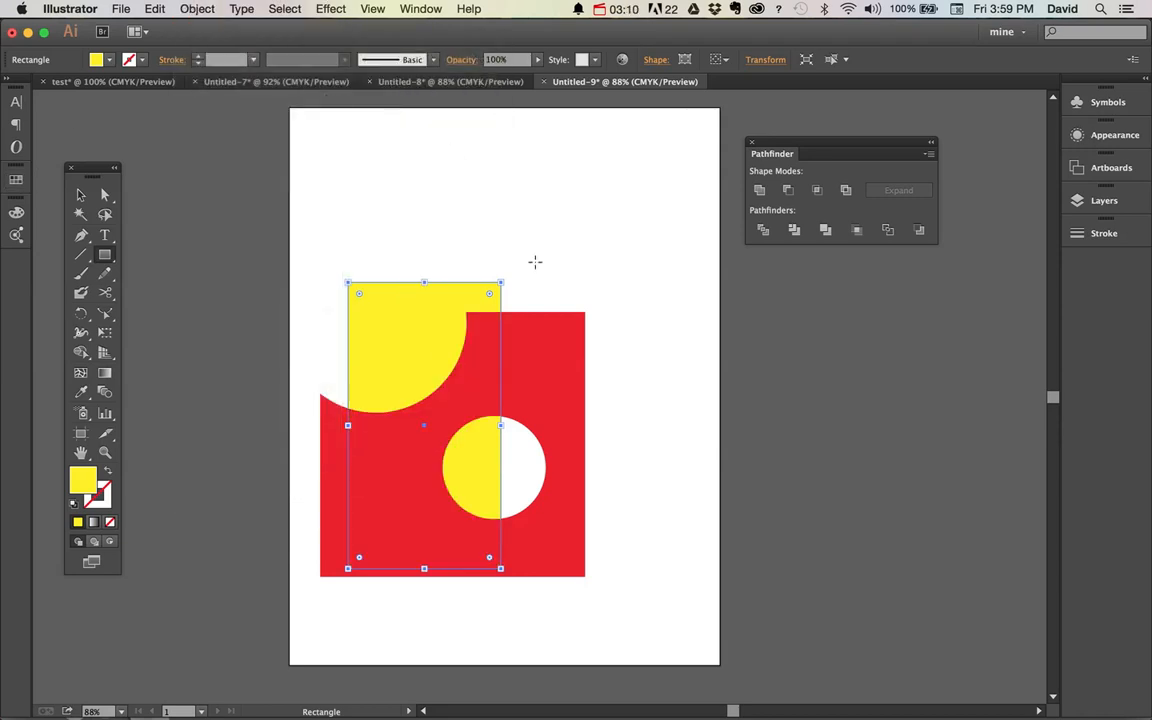
super+click(640, 428)
- Shift the yellow rectangle slightly right and down behind the red cut-out square, and leave the rectangle selected
key(v)
drag(457, 345, 514, 377)
drag(510, 593, 478, 581)
click(617, 567)
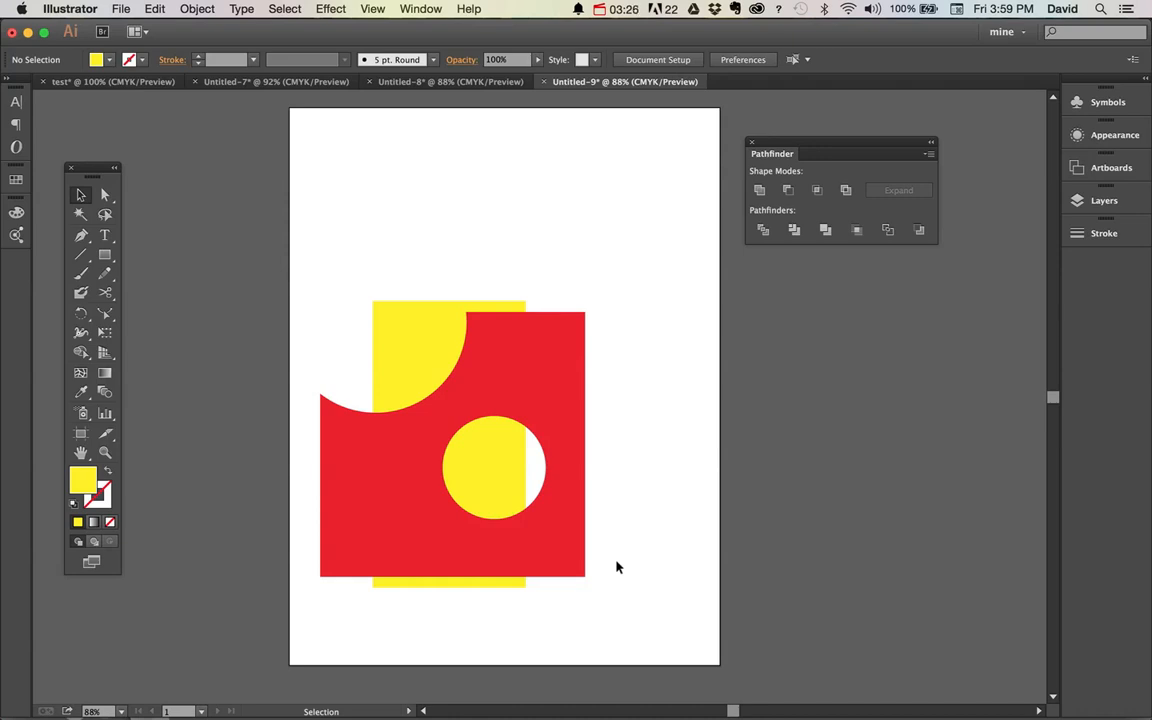
click(404, 324)
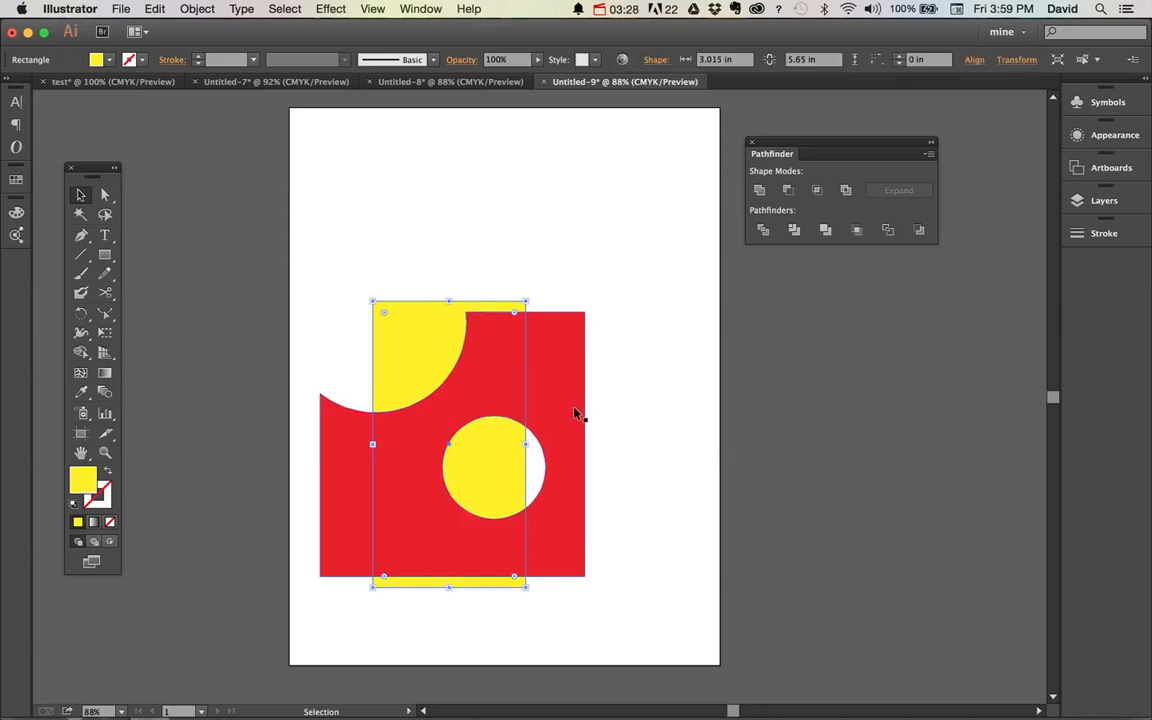